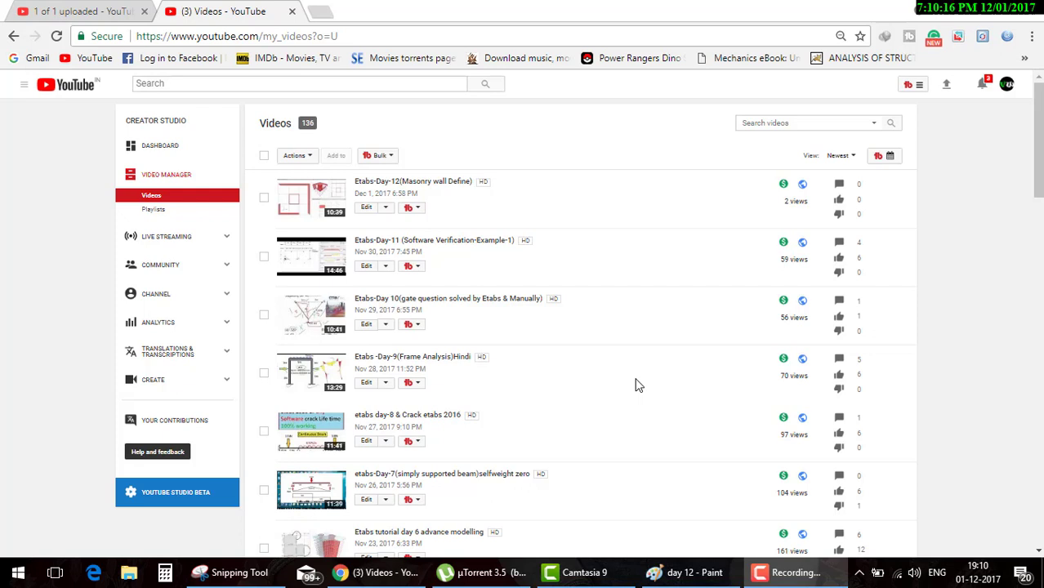
# Step: Switch from Chrome to the 'day 12' diagram in Paint
pyautogui.click(687, 573)
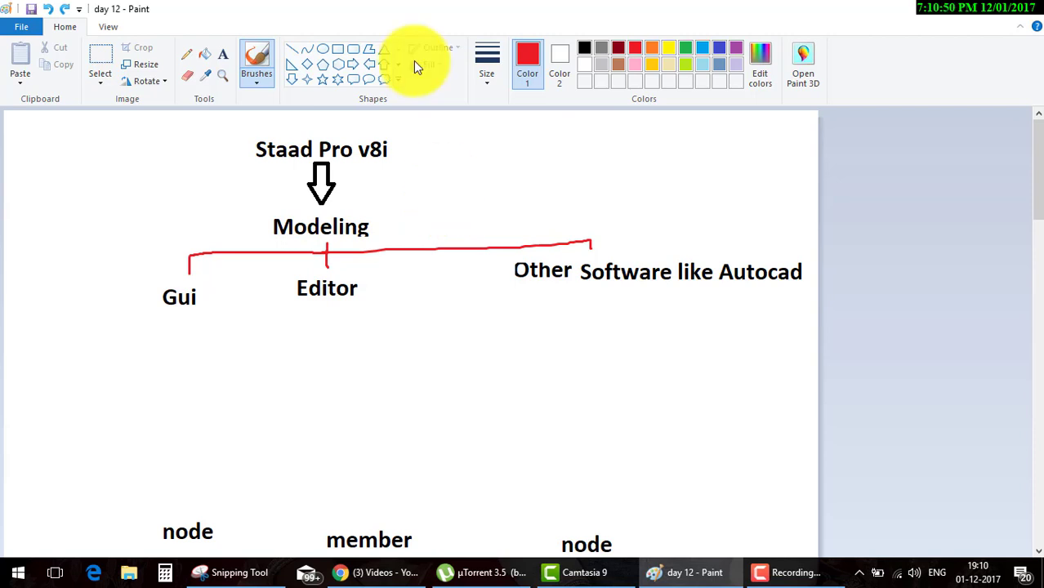
# Step: Draw green check marks beside Modeling and under Gui in the diagram
pyautogui.click(684, 51)
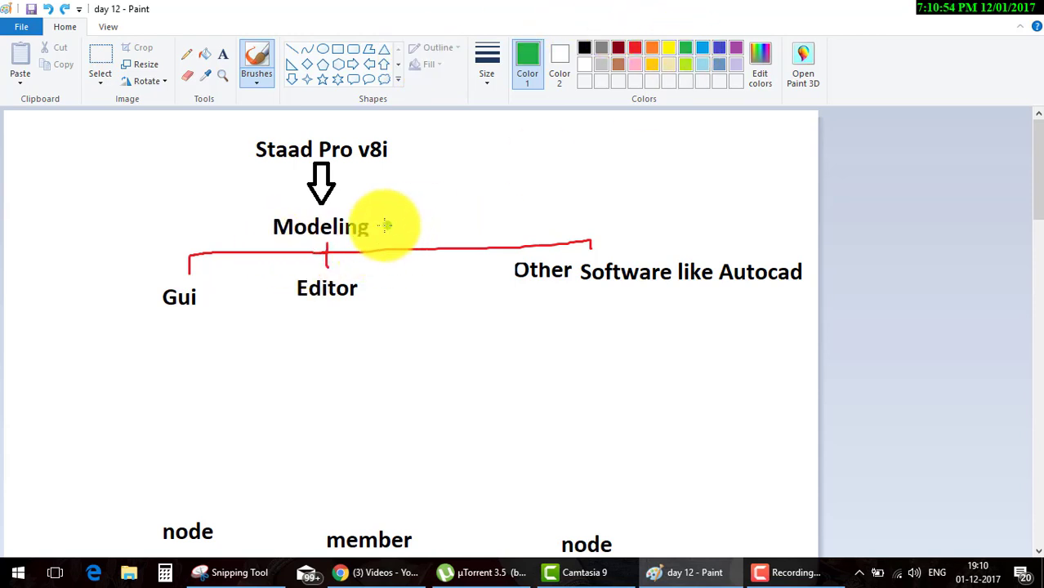
pyautogui.moveTo(376, 221); pyautogui.dragTo(489, 186)
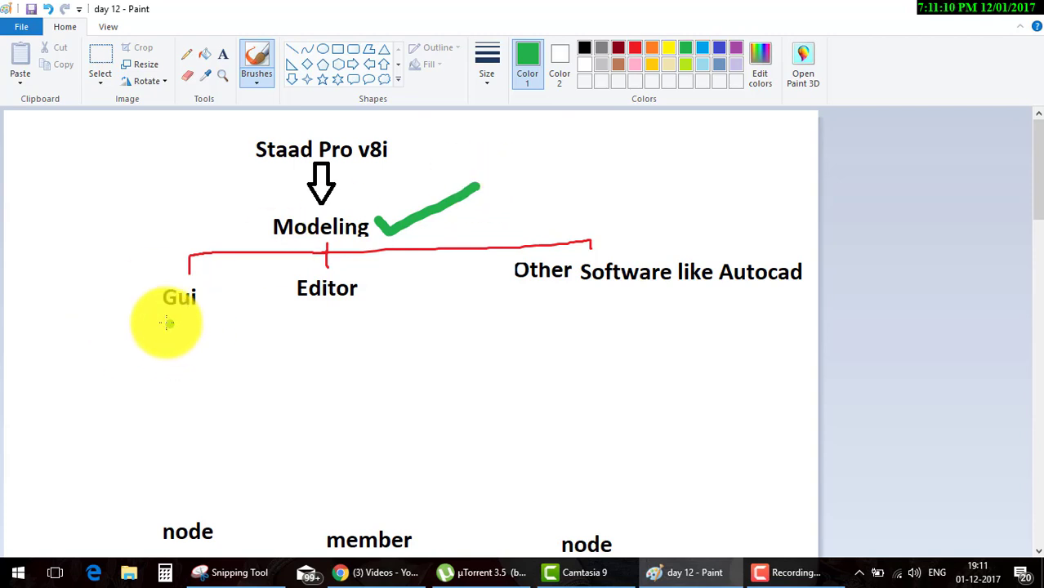
pyautogui.moveTo(151, 318); pyautogui.dragTo(233, 320)
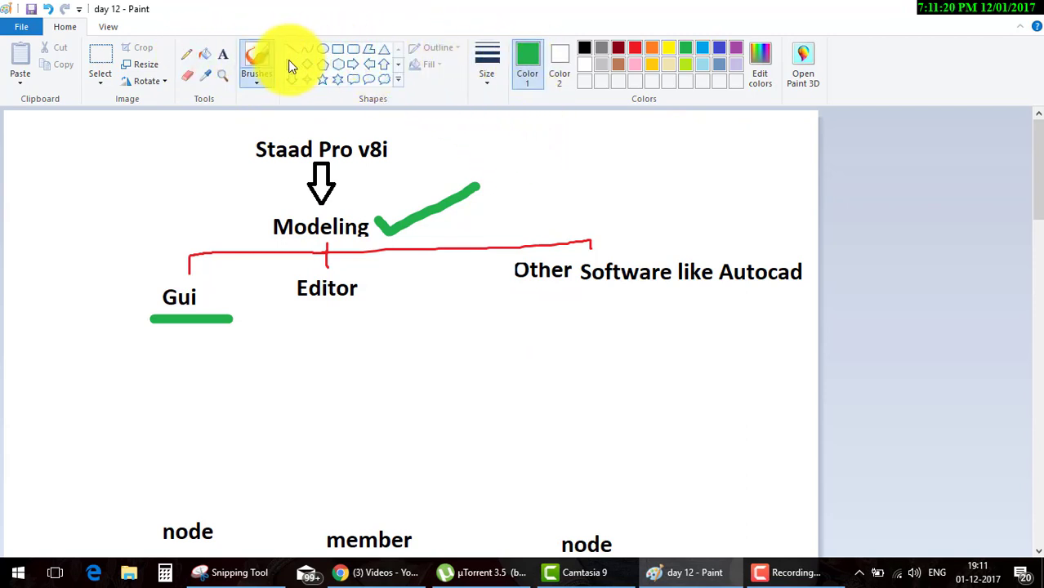
pyautogui.click(242, 57)
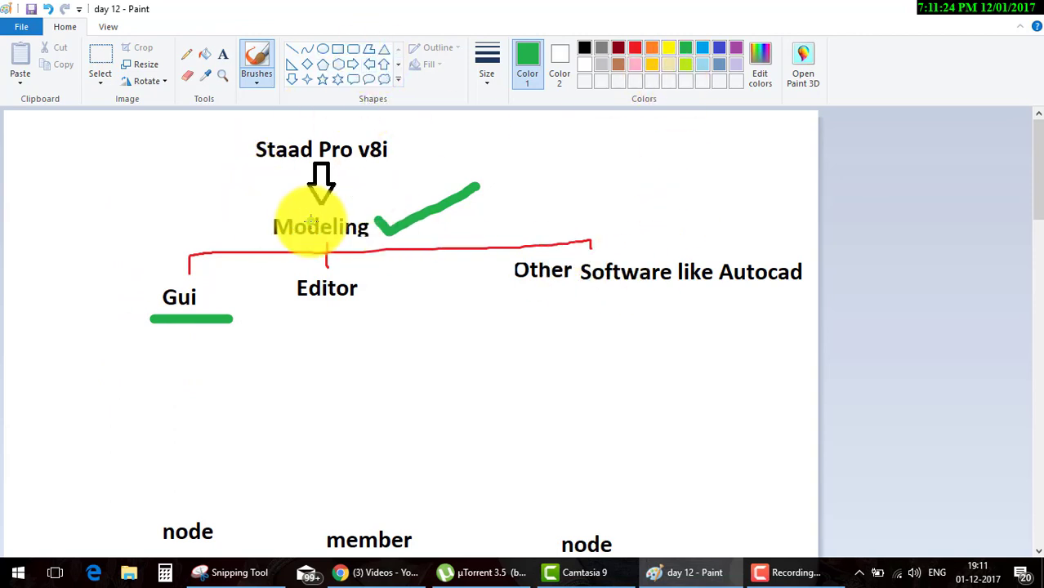
pyautogui.moveTo(150, 331); pyautogui.dragTo(260, 312)
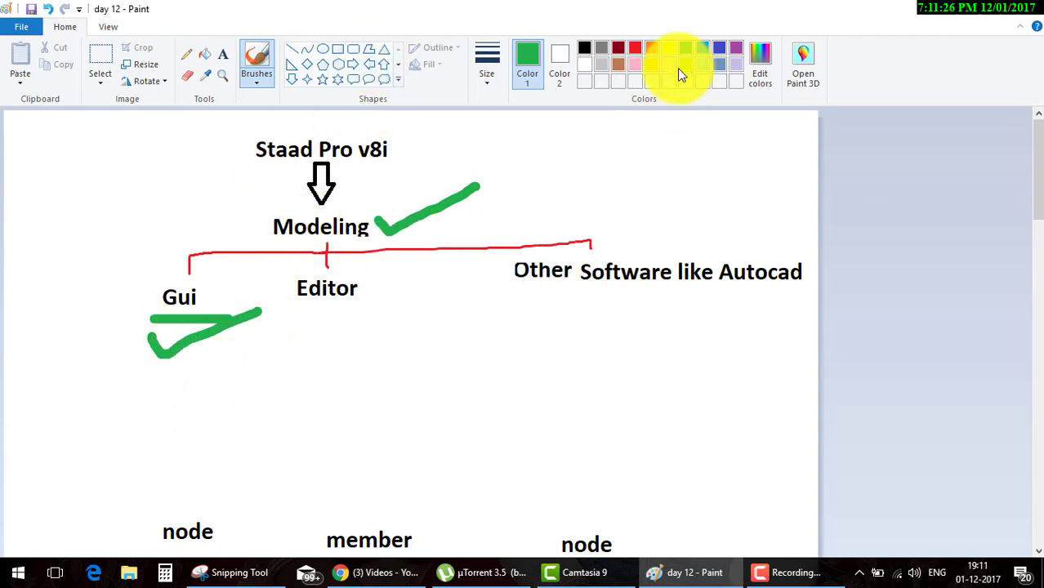
# Step: Underline Editor and Other Software like Autocad in blue
pyautogui.click(714, 47)
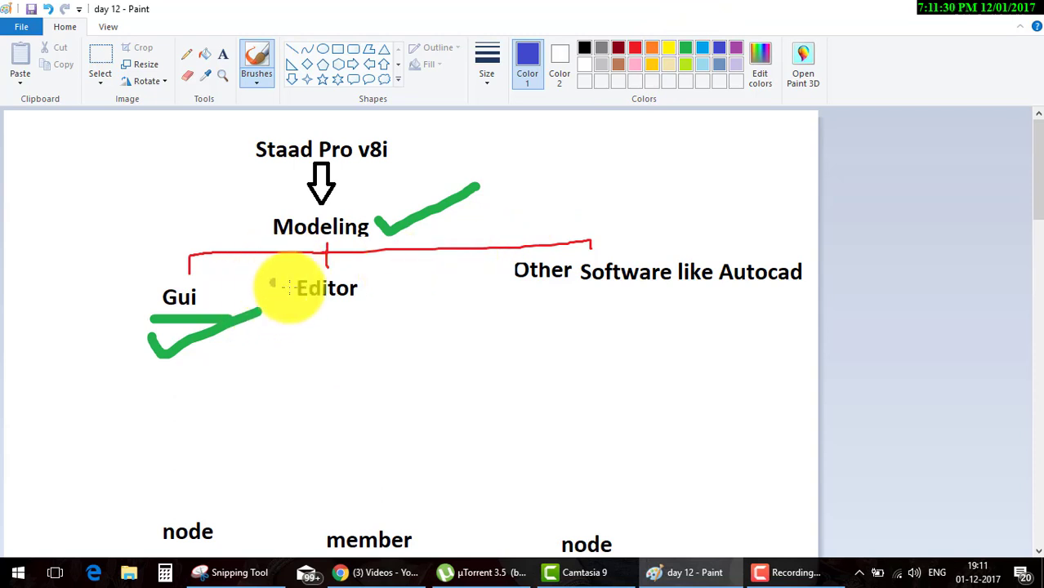
pyautogui.moveTo(282, 310); pyautogui.dragTo(373, 313)
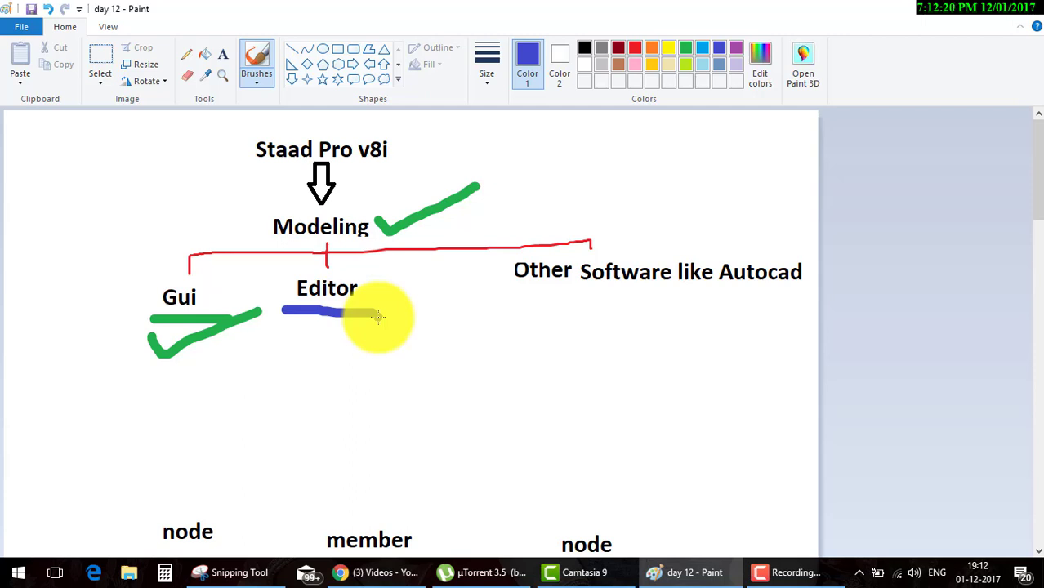
pyautogui.moveTo(493, 292); pyautogui.dragTo(861, 304)
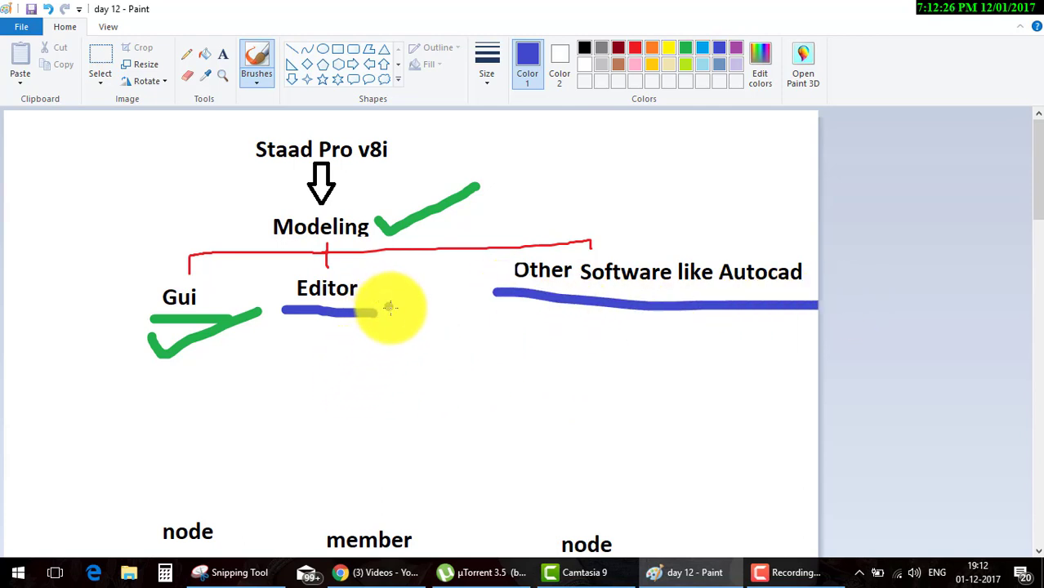
# Step: Add a blue star beside Editor, then minimise Paint and Chrome to the desktop
pyautogui.moveTo(378, 311); pyautogui.dragTo(447, 315)
pyautogui.moveTo(406, 286)
pyautogui.mouseDown()
pyautogui.moveTo(391, 280)
pyautogui.moveTo(454, 276)
pyautogui.moveTo(394, 301)
pyautogui.mouseUp()
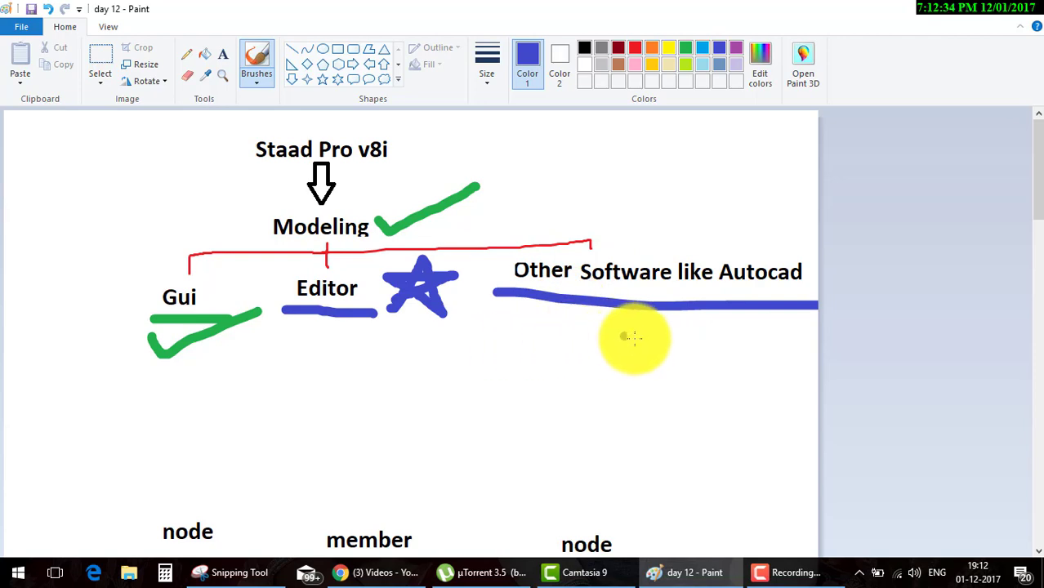
pyautogui.click(948, 10)
pyautogui.click(955, 11)
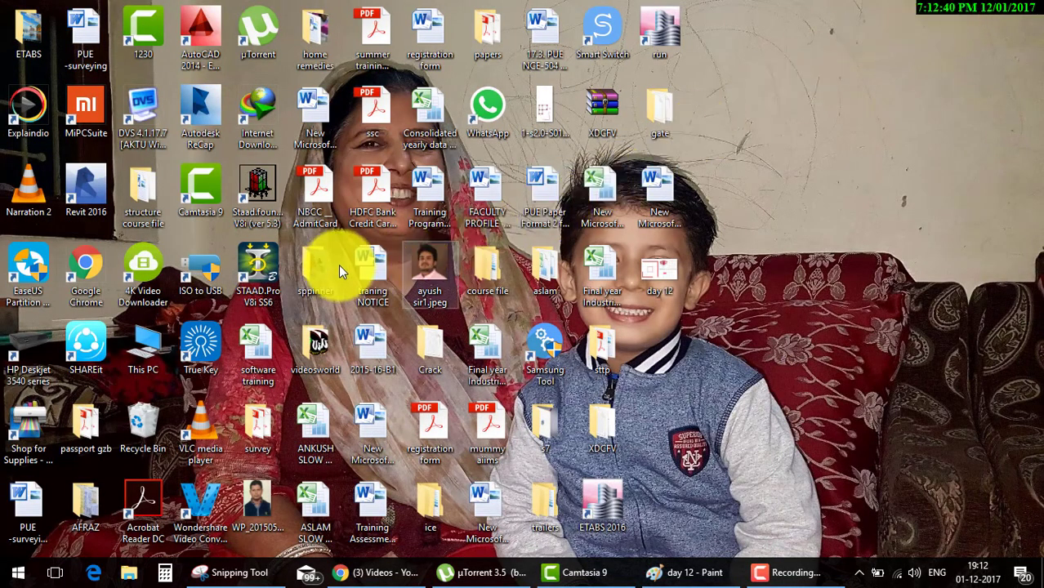
# Step: Launch STAAD.Pro V8i SS6 from its desktop shortcut to reach the new Structure1 setup
pyautogui.doubleClick(267, 304)
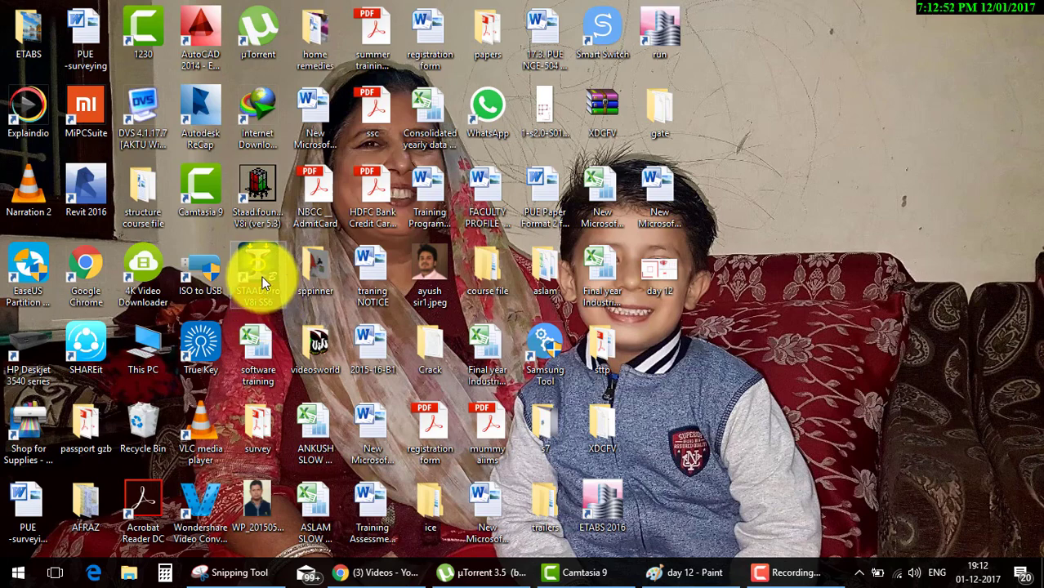
pyautogui.doubleClick(261, 276)
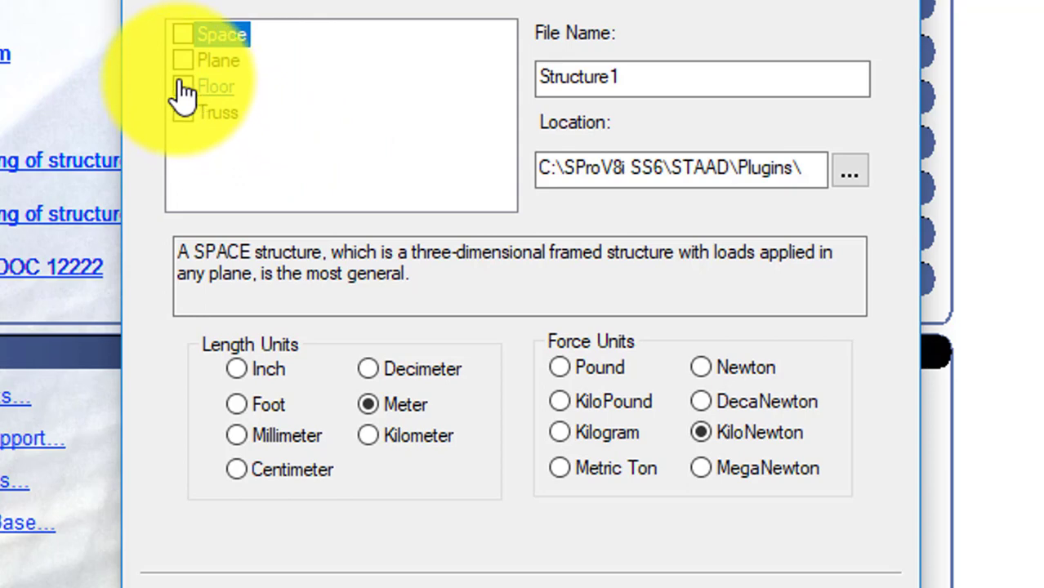
# Step: Create a Space model named Day-1 in Meter and KiloNewton units and continue
pyautogui.click(183, 36)
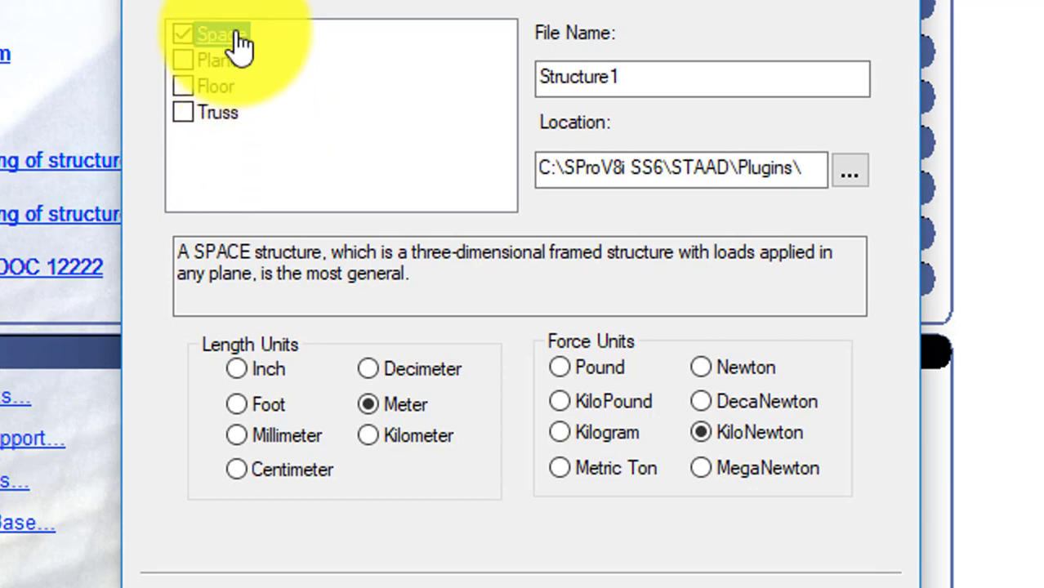
pyautogui.doubleClick(602, 76)
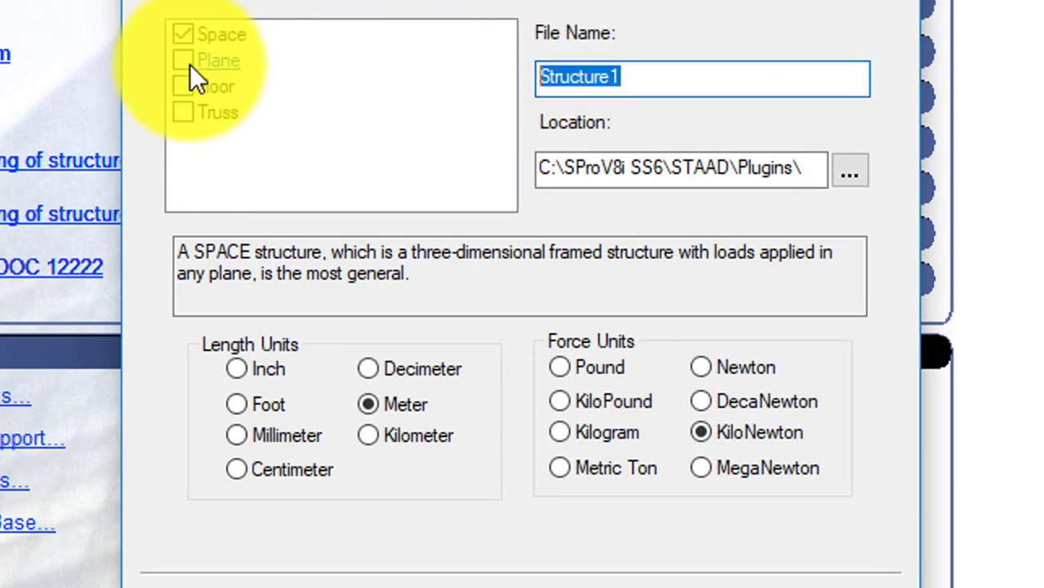
pyautogui.write('Day')
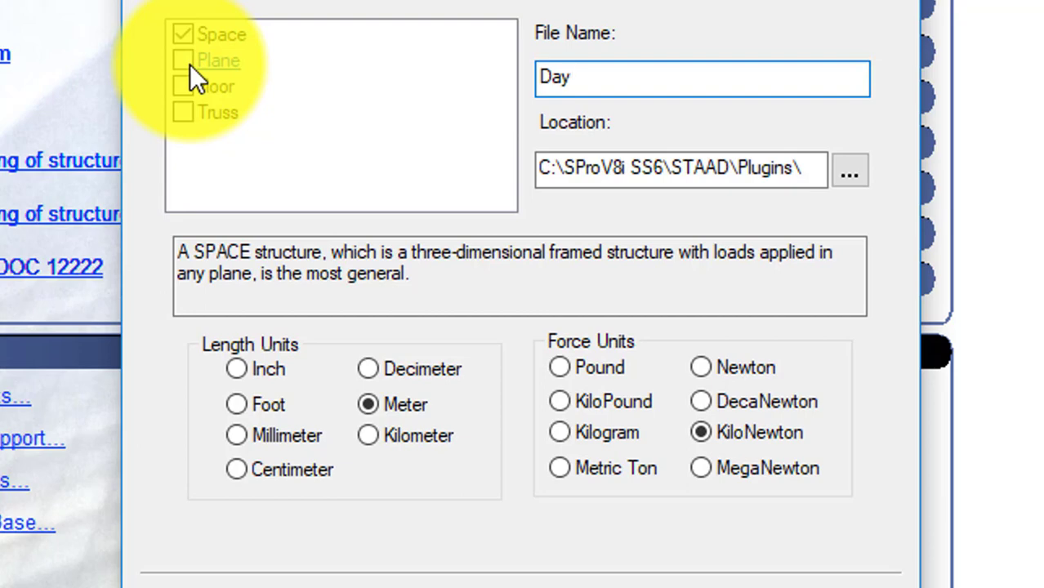
pyautogui.write('-1')
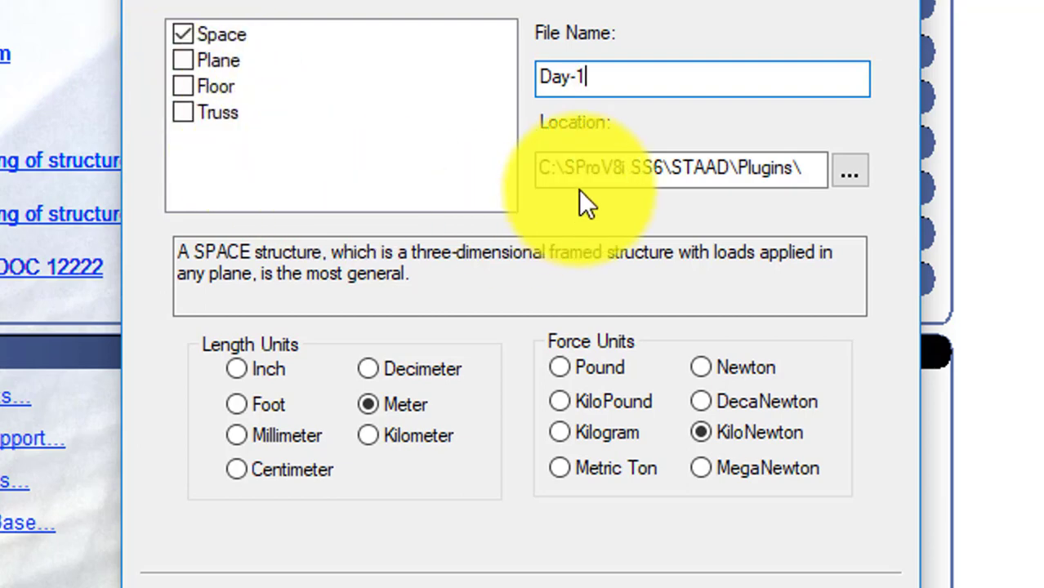
pyautogui.click(580, 190)
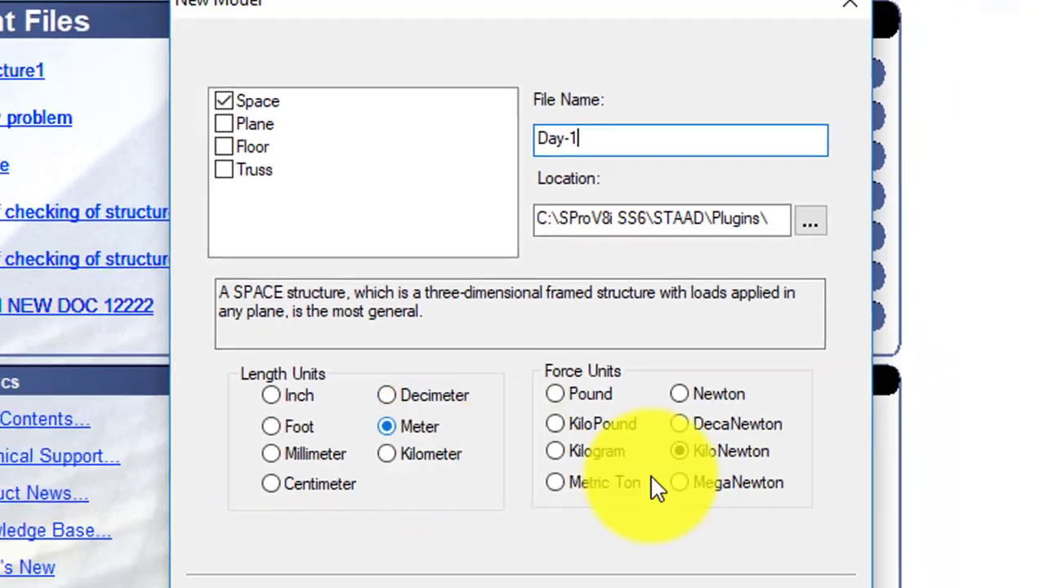
pyautogui.click(711, 451)
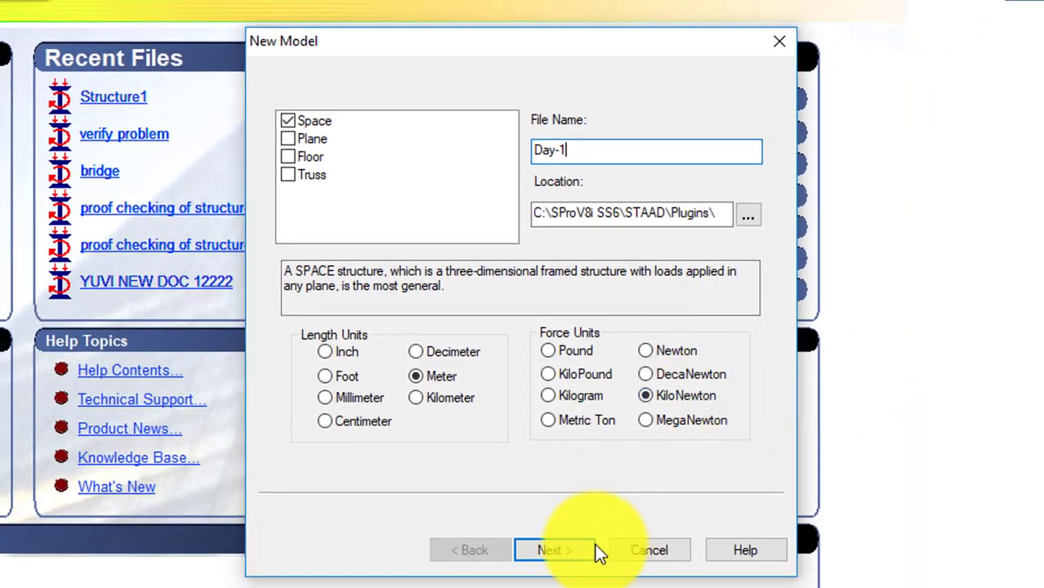
pyautogui.click(575, 553)
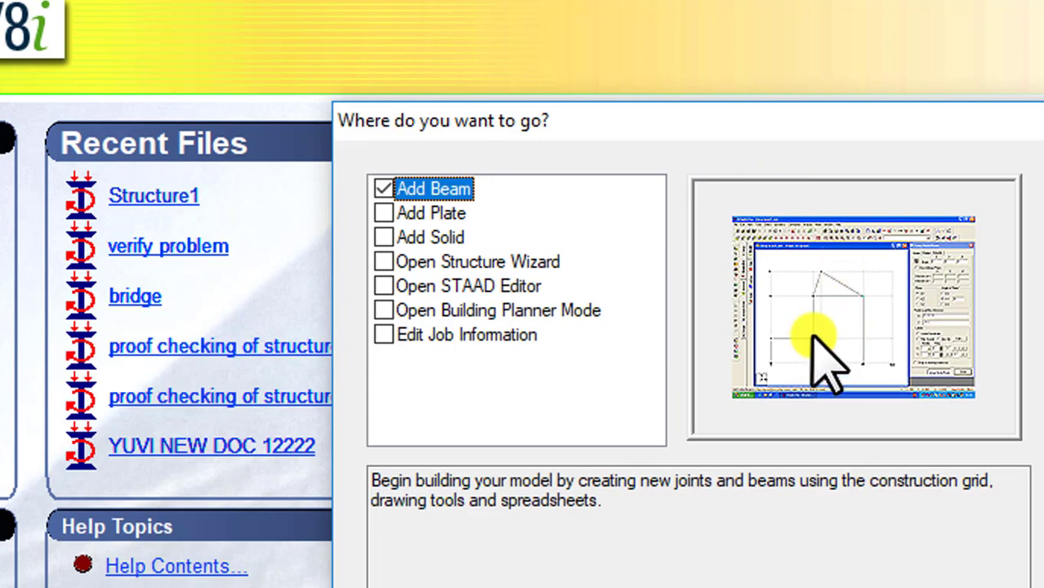
# Step: Preview the Add Beam, Add Plate, Add Solid and Open Structure Wizard start options
pyautogui.click(483, 197)
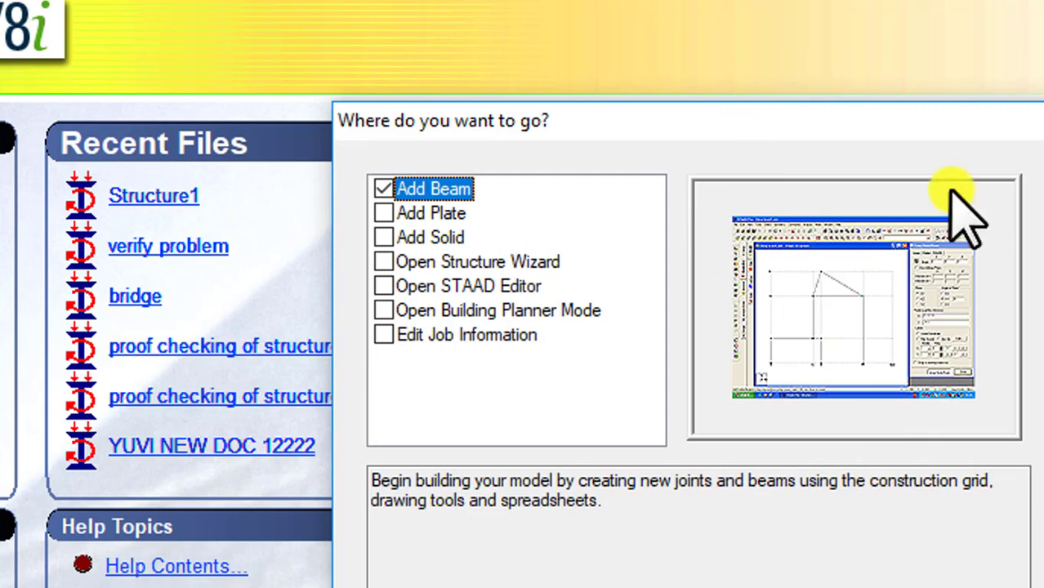
pyautogui.click(383, 213)
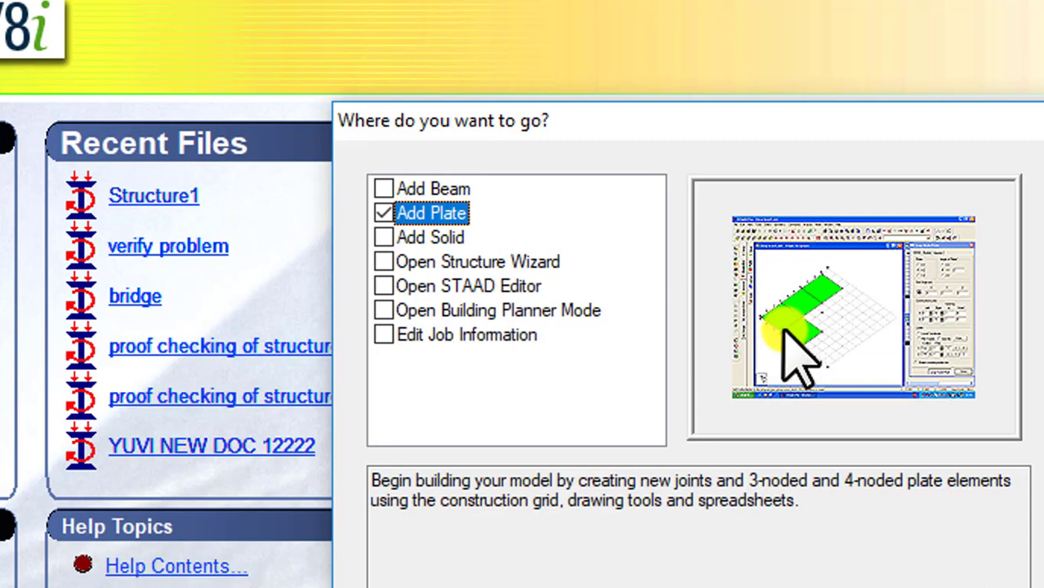
pyautogui.click(382, 237)
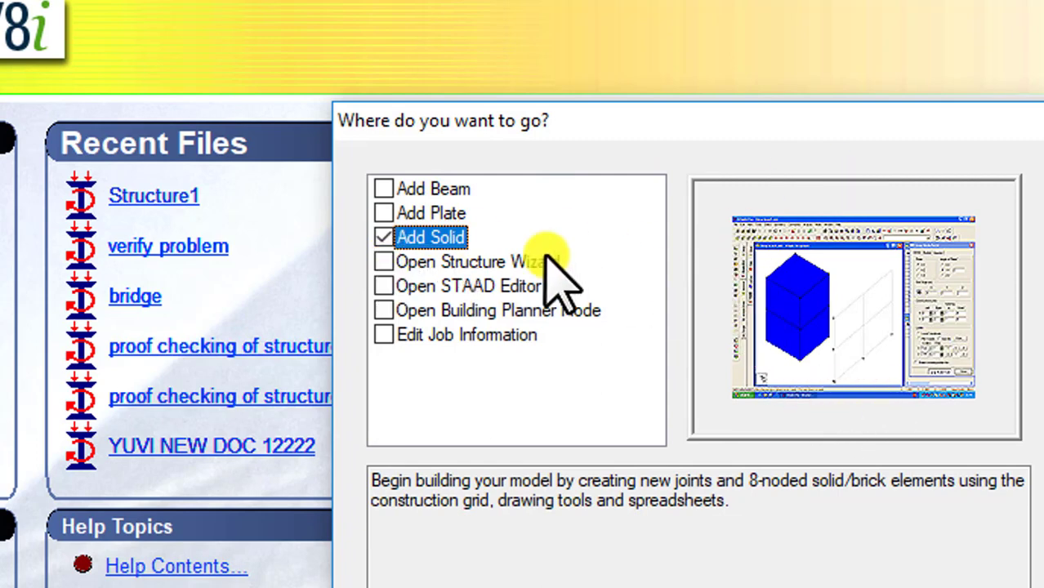
pyautogui.click(383, 261)
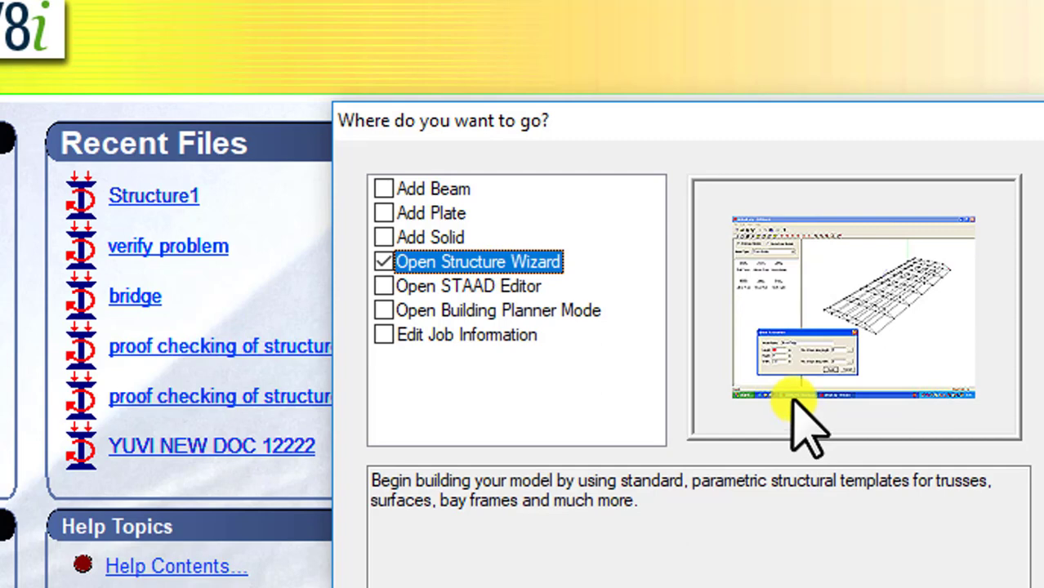
# Step: Review the command editor, building planner and job info options, then finish with Add Beam
pyautogui.click(384, 286)
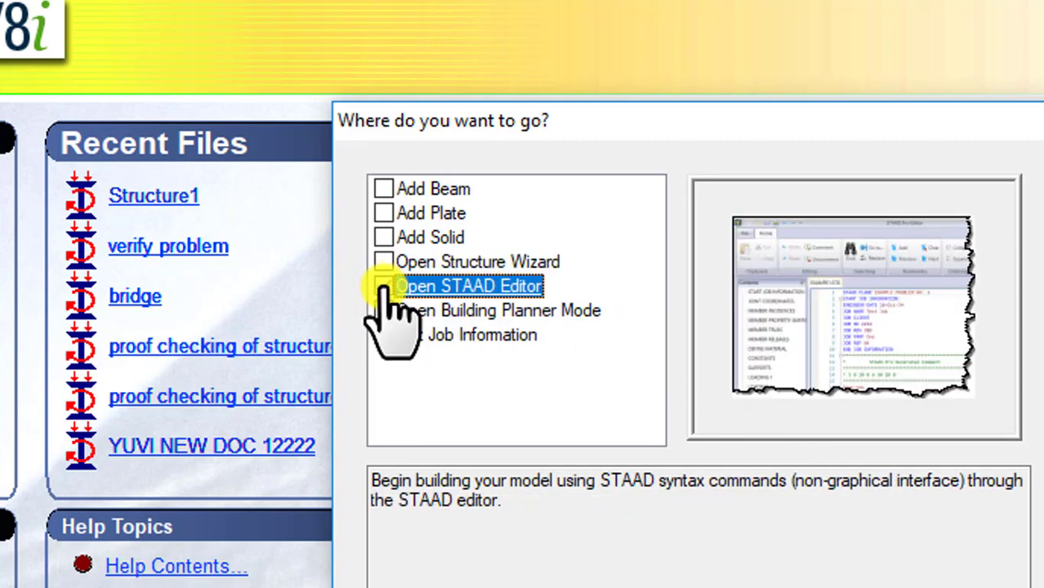
pyautogui.click(408, 285)
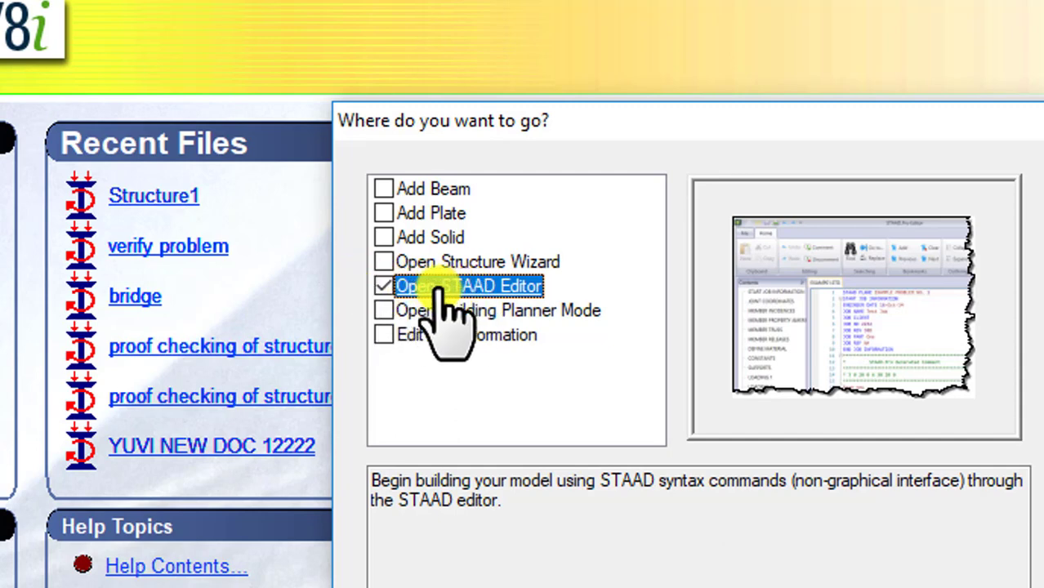
pyautogui.click(390, 311)
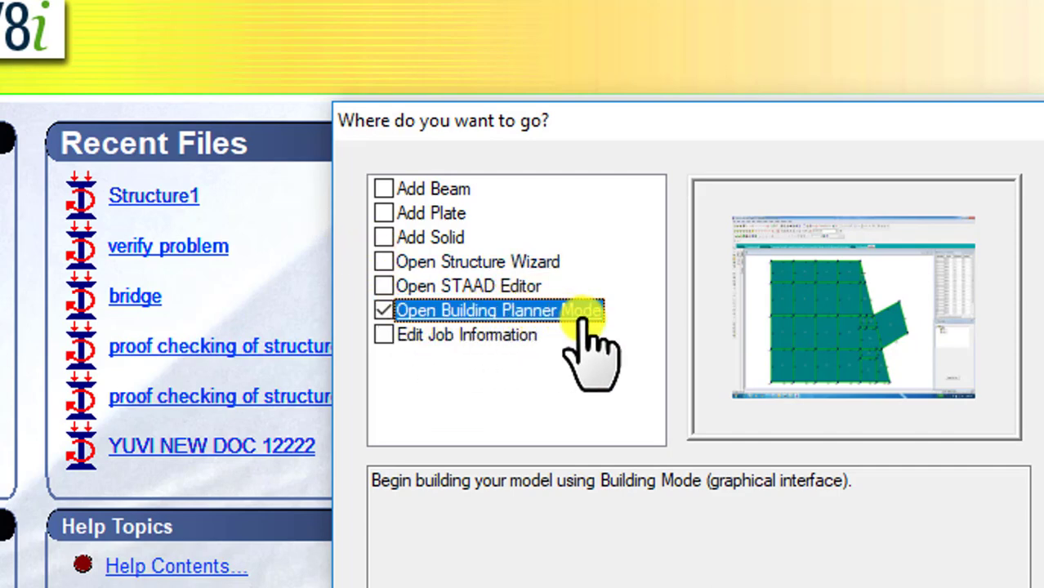
pyautogui.click(388, 336)
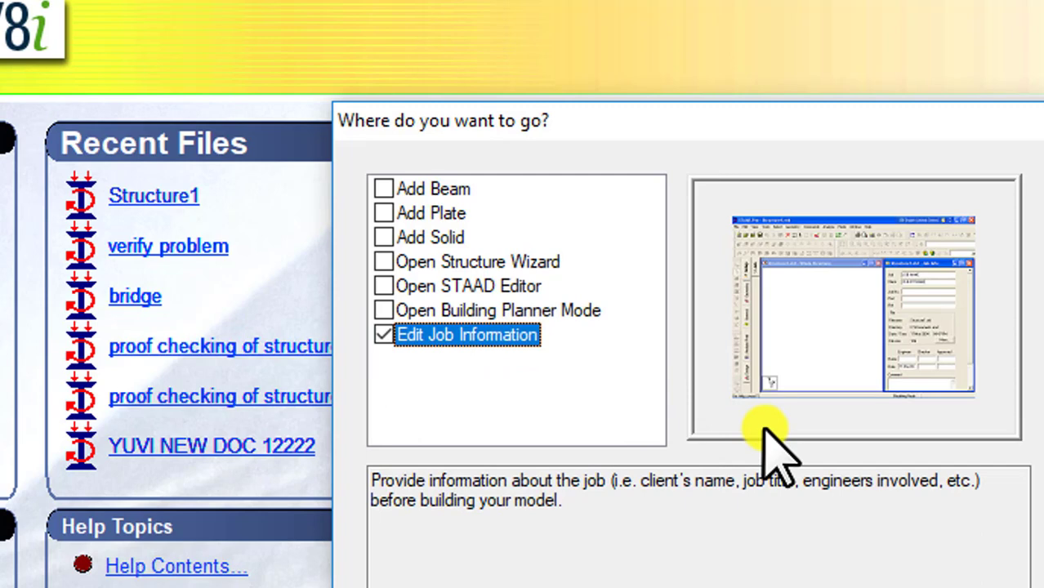
pyautogui.click(455, 188)
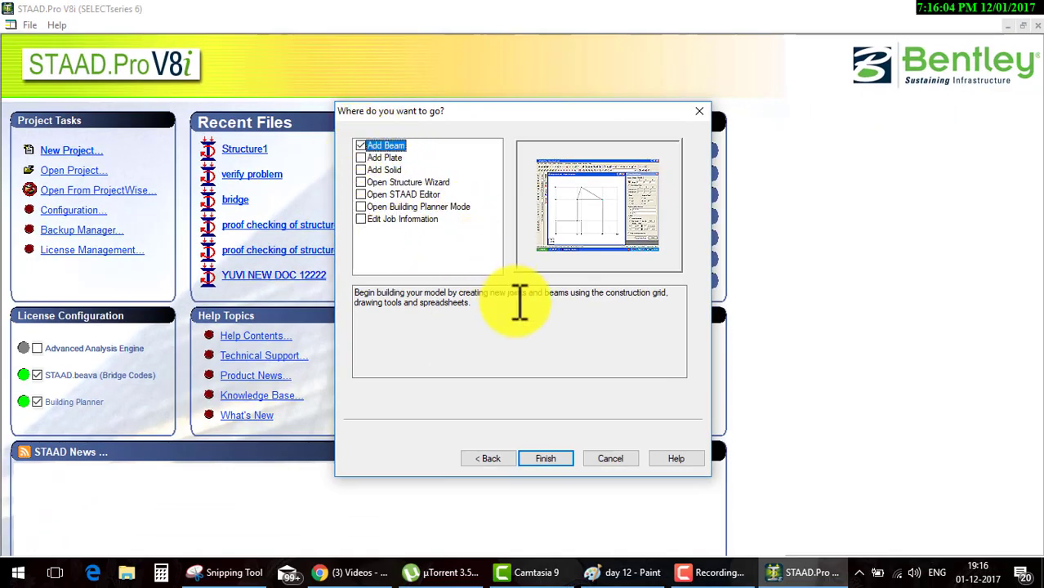
pyautogui.click(545, 456)
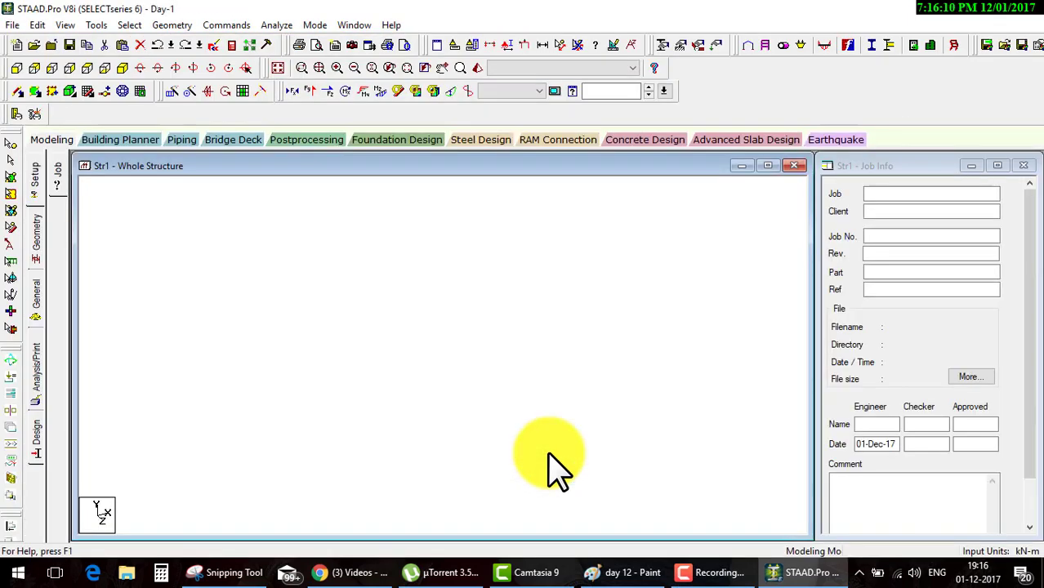
# Step: Open the Snap Node/Beam grid in the Day-1 model, then bring the Paint sketch forward
pyautogui.click(517, 443)
pyautogui.click(169, 194)
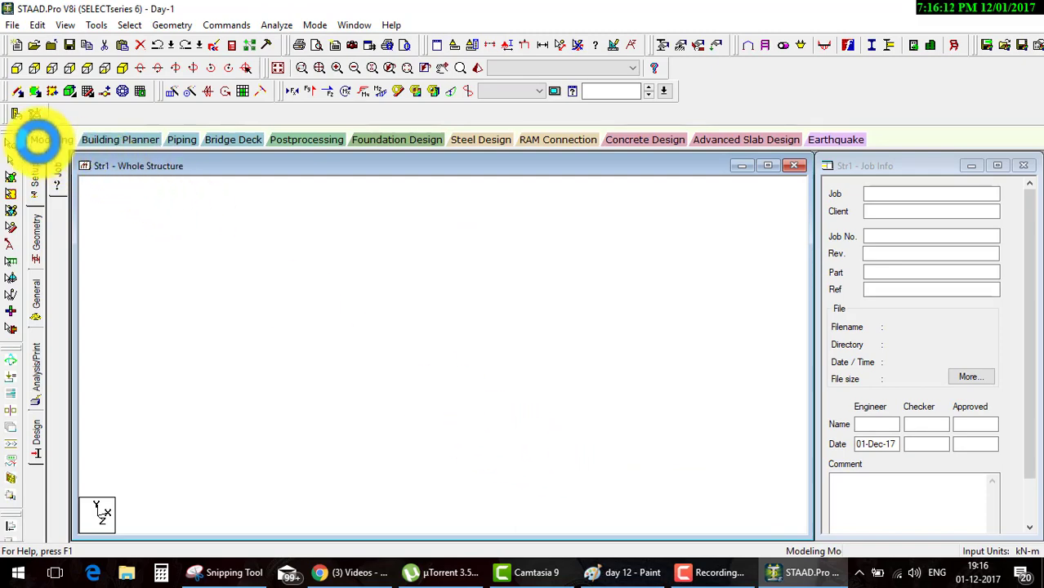
pyautogui.click(72, 69)
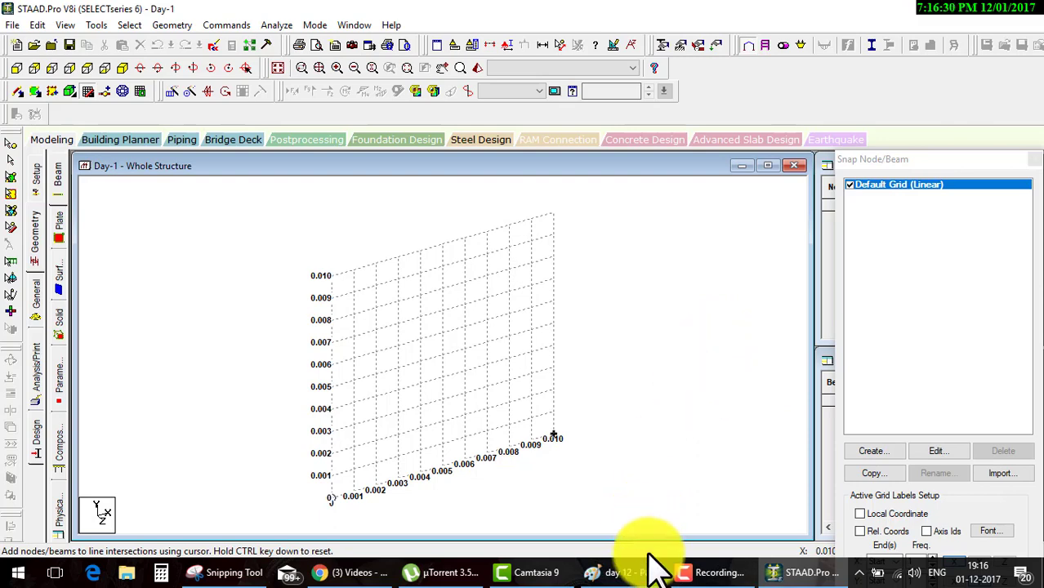
pyautogui.click(627, 572)
# Step: Return to STAAD.Pro and open the STAAD Editor for the Day-1 command file
pyautogui.moveTo(322, 319); pyautogui.dragTo(347, 323)
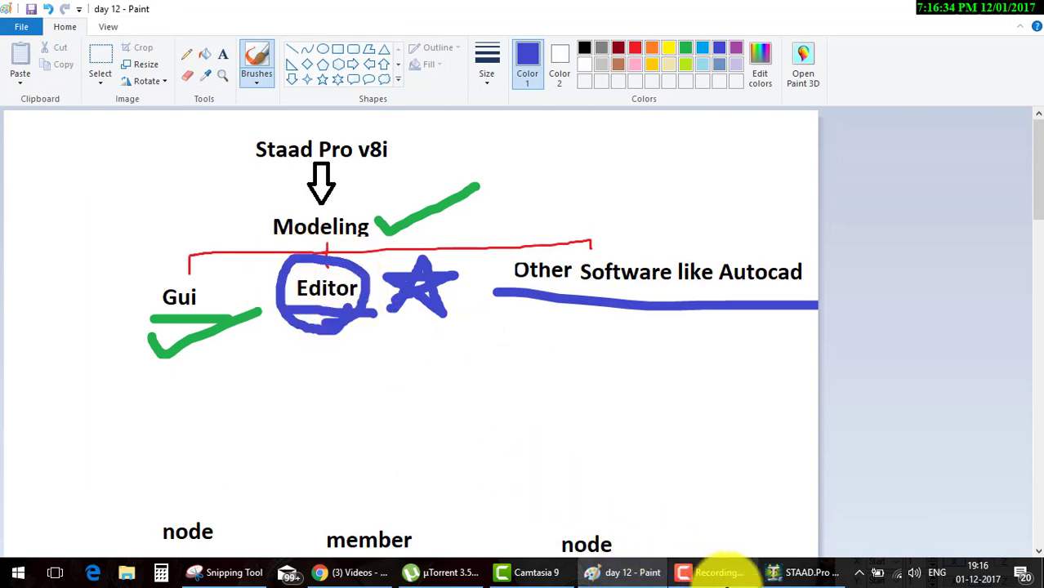
pyautogui.click(797, 572)
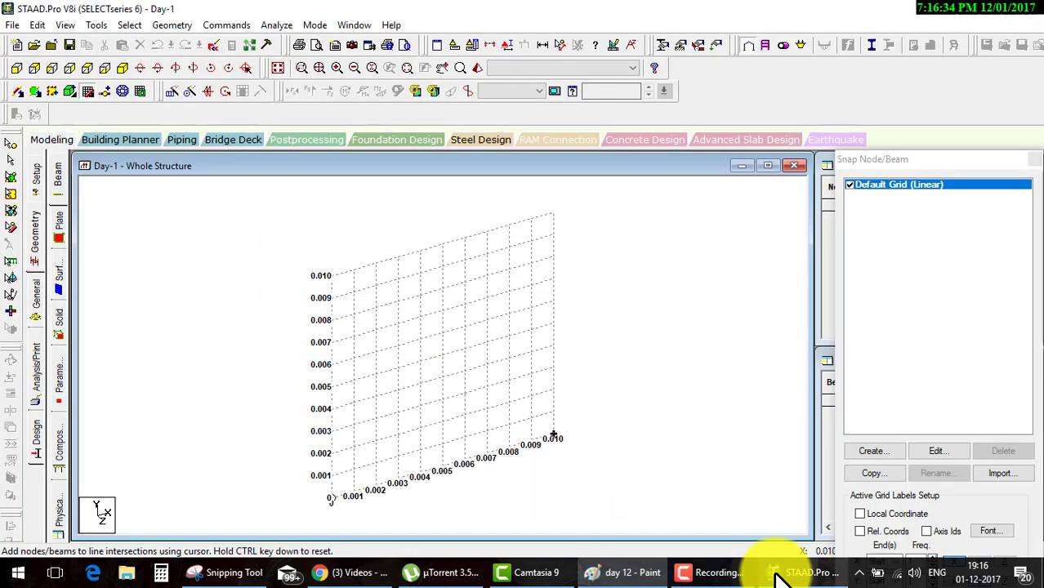
pyautogui.click(212, 49)
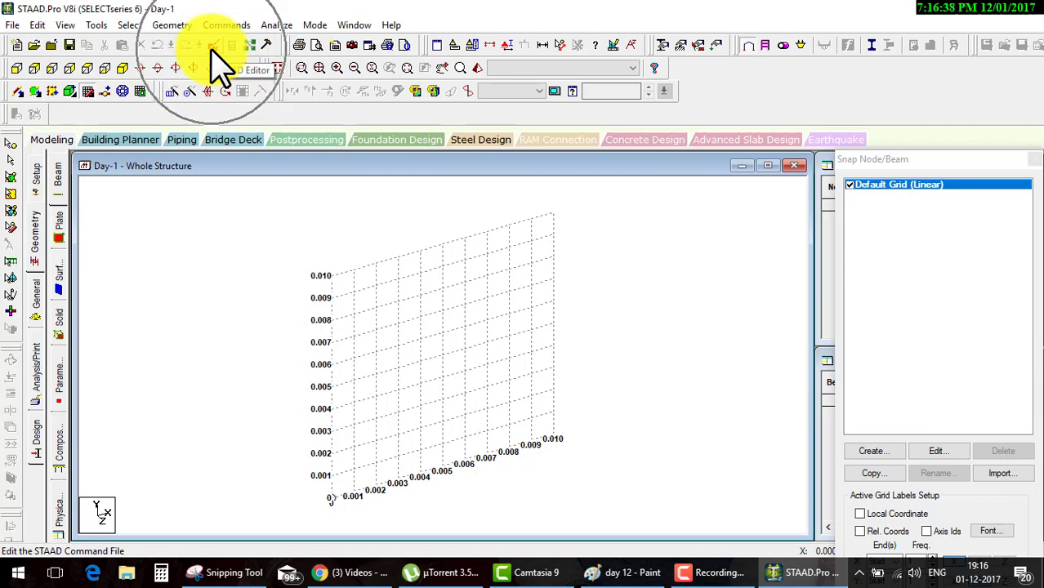
pyautogui.click(211, 49)
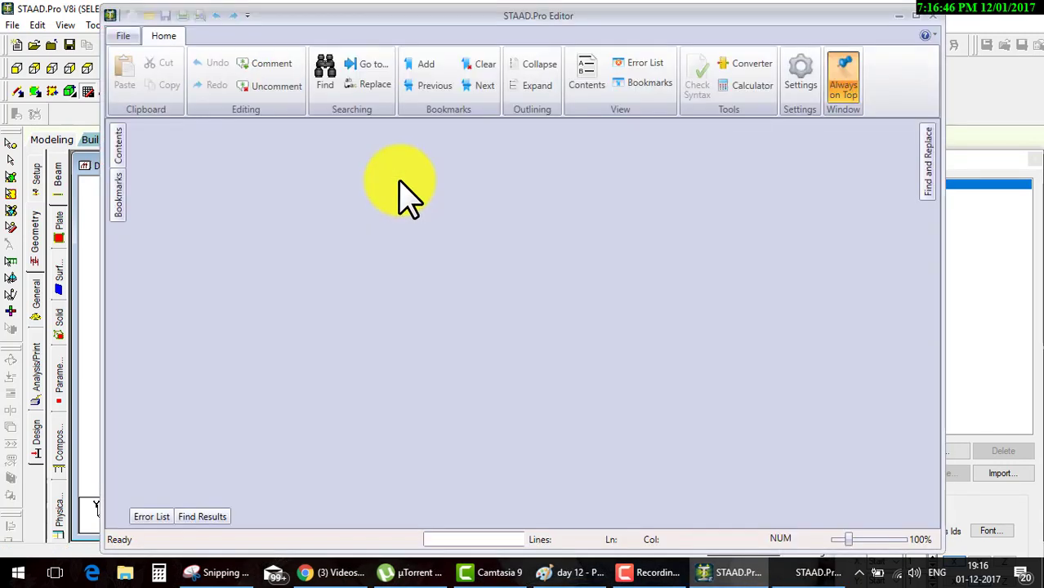
# Step: Show Day-1.std with its outline, collapsing and re-expanding START JOB INFORMATION
pyautogui.click(407, 187)
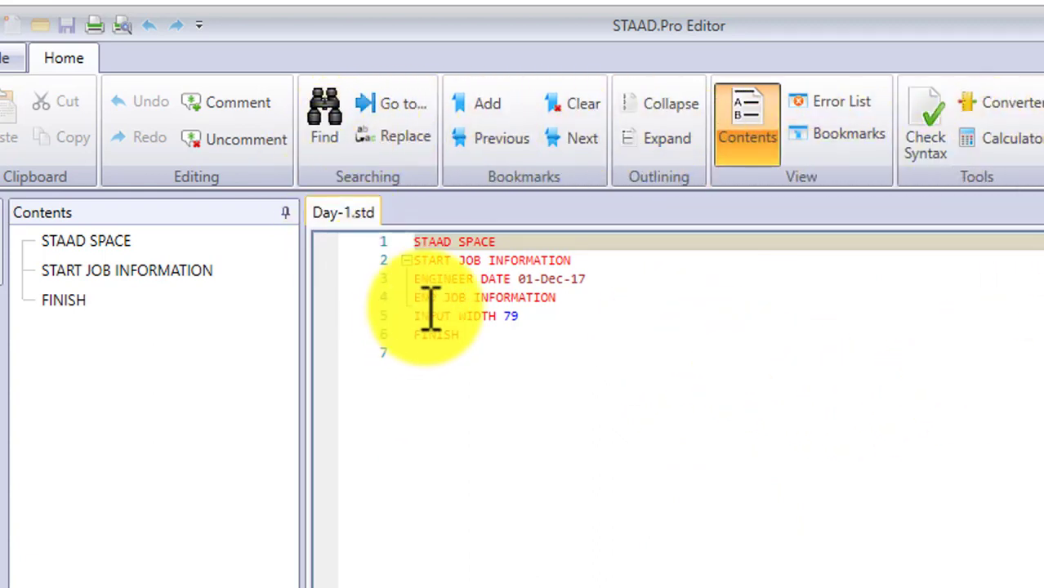
pyautogui.click(406, 262)
pyautogui.click(406, 261)
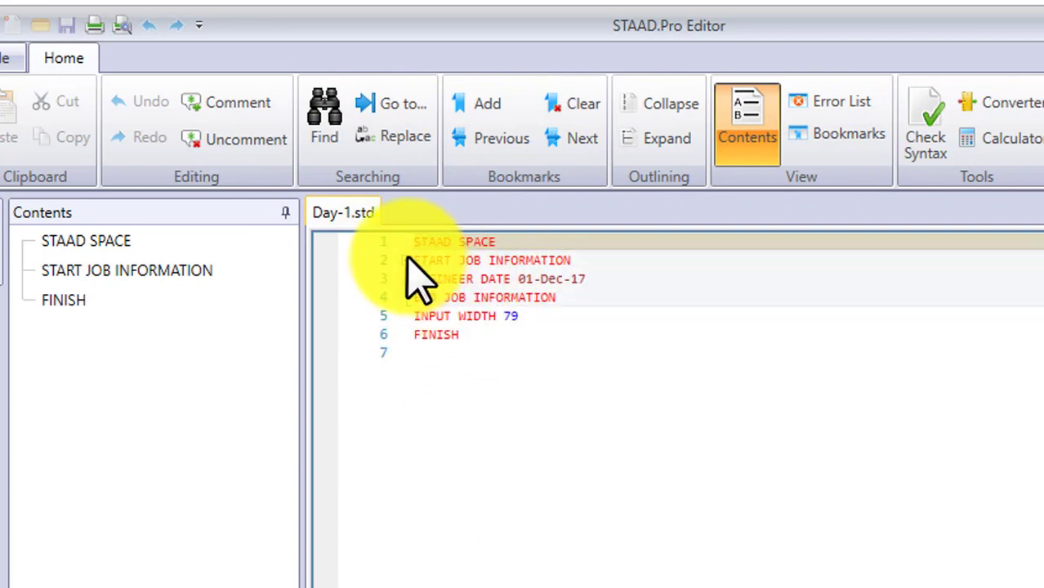
pyautogui.click(406, 261)
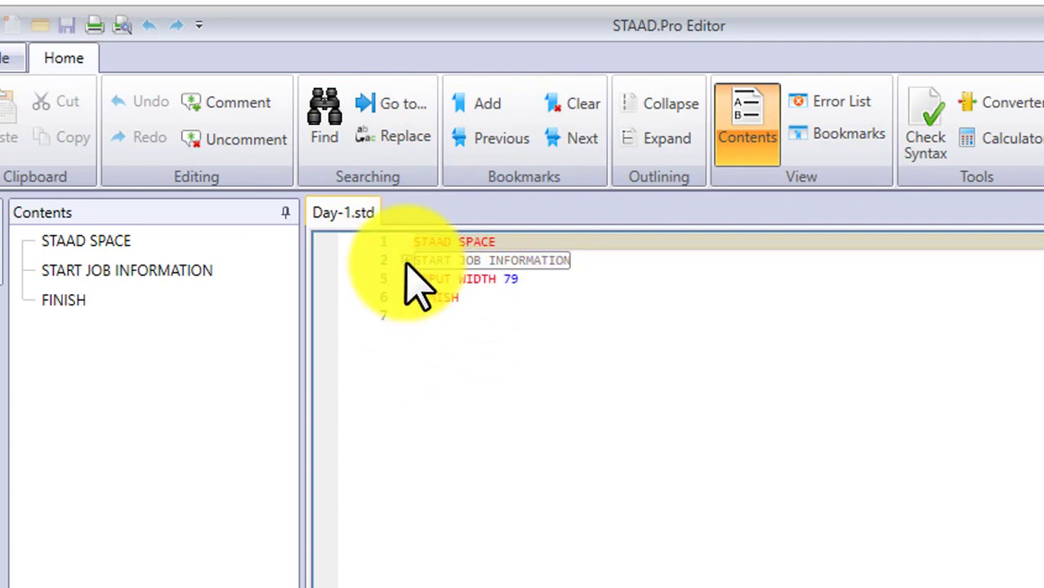
pyautogui.click(406, 260)
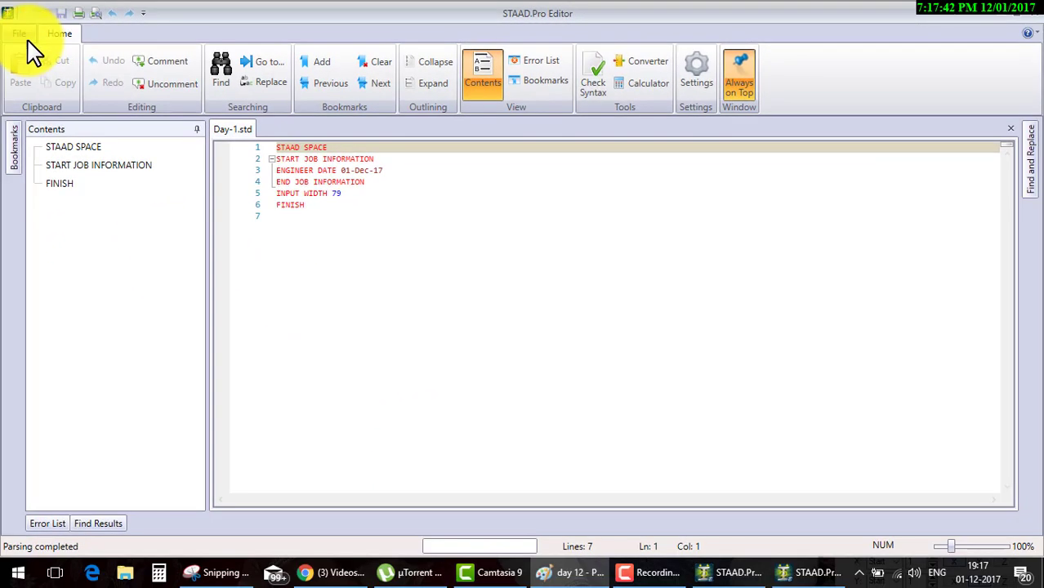
# Step: Browse the editor's File, quick-access and system menus, then minimise it to reveal Paint
pyautogui.click(25, 37)
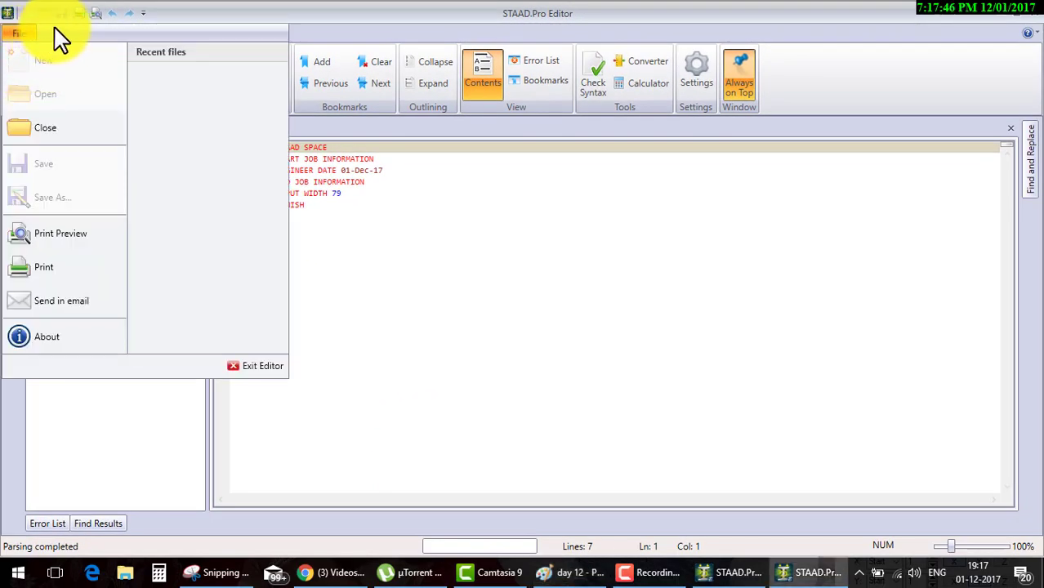
pyautogui.click(242, 26)
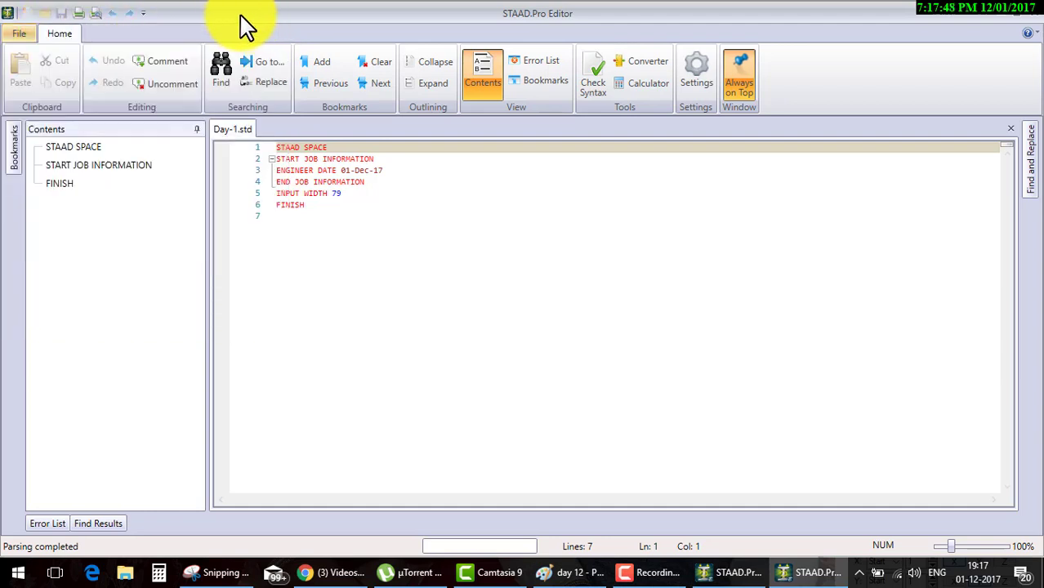
pyautogui.click(141, 14)
pyautogui.click(147, 15)
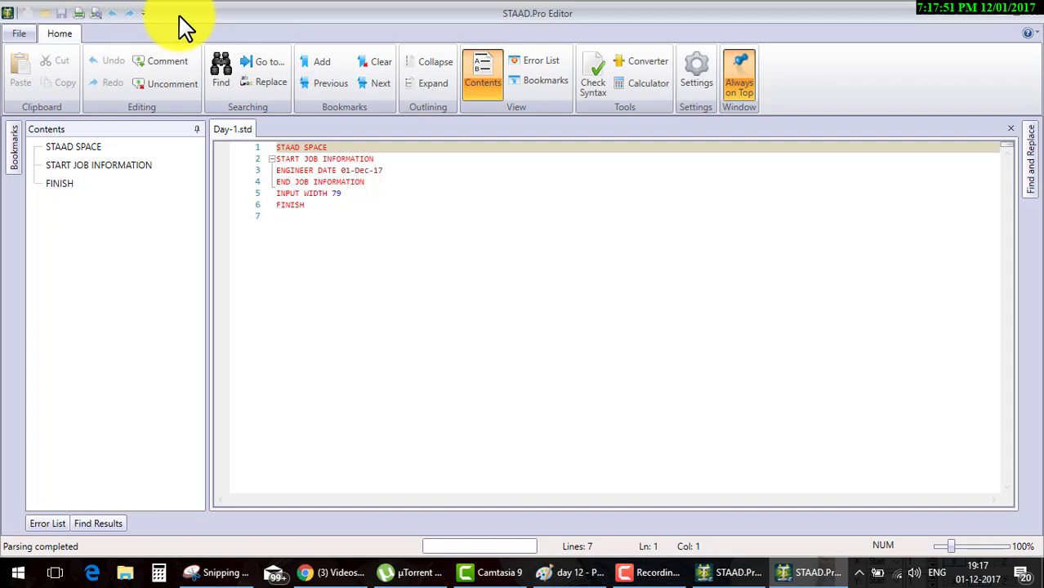
pyautogui.click(11, 15)
pyautogui.click(23, 14)
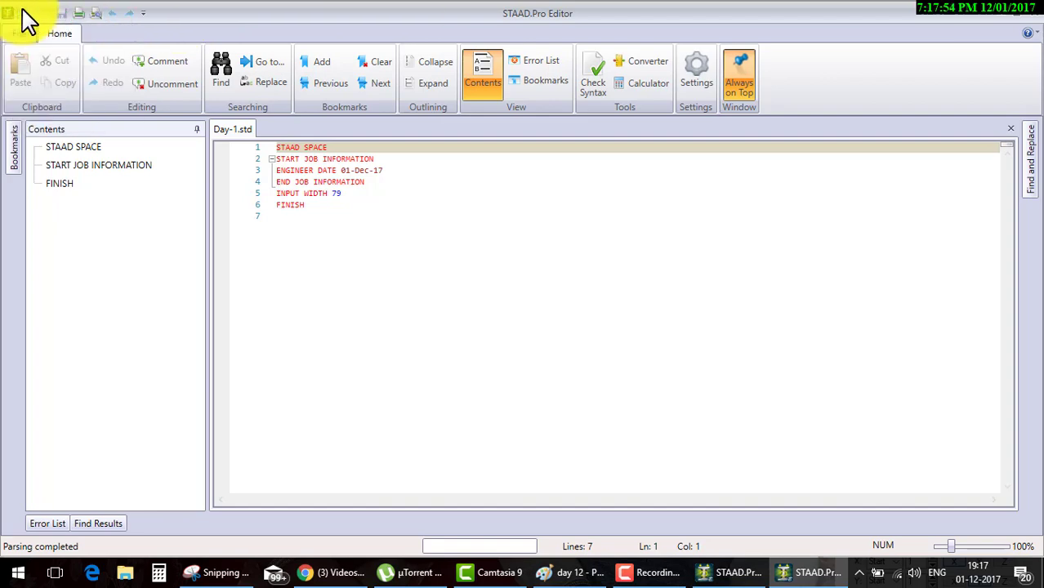
pyautogui.click(10, 13)
pyautogui.click(20, 79)
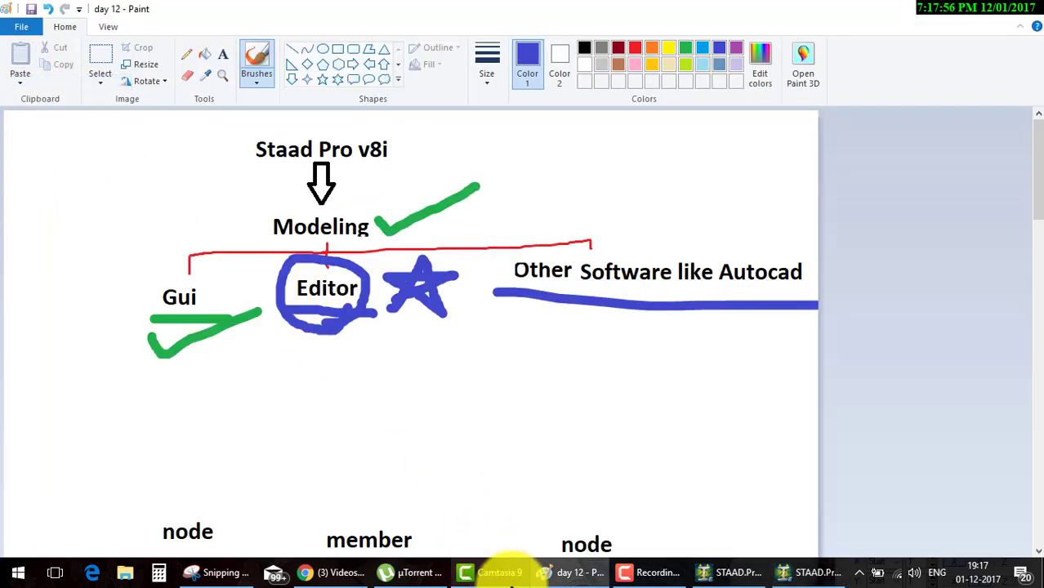
# Step: In the Paint sketch, draw green arrows on both nodes and an L-shaped axis arrow left of node 1
pyautogui.click(562, 575)
pyautogui.click(566, 572)
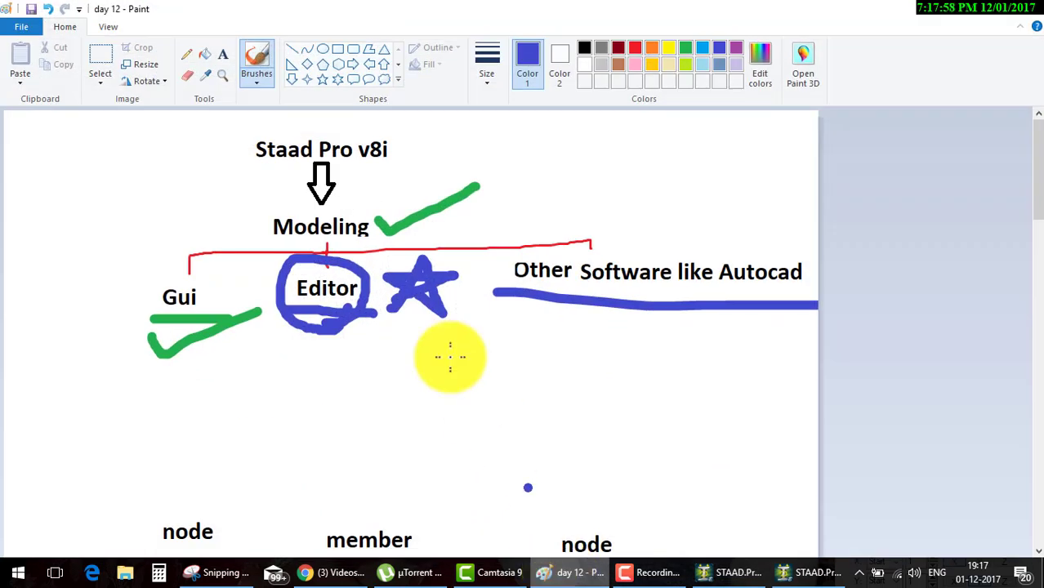
pyautogui.scroll(-3, 459, 351)
pyautogui.scroll(-3, 460, 350)
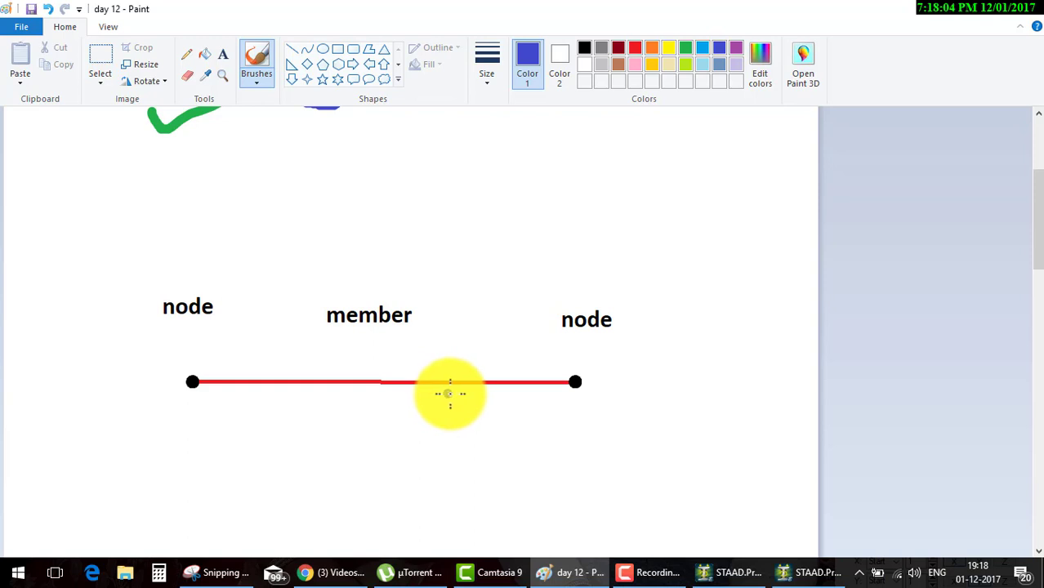
pyautogui.click(686, 48)
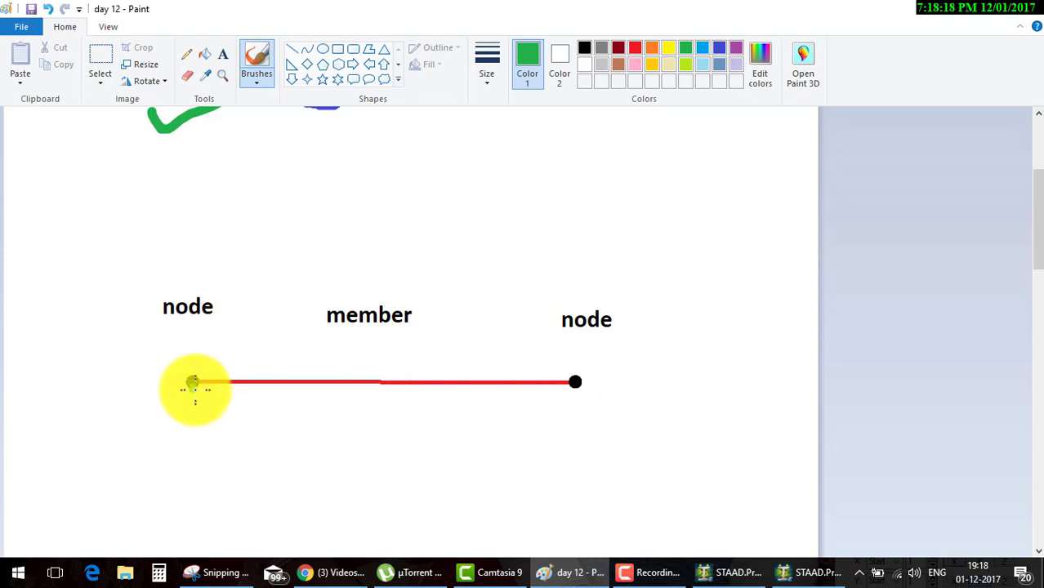
pyautogui.moveTo(192, 322)
pyautogui.mouseDown()
pyautogui.moveTo(192, 353)
pyautogui.moveTo(209, 335)
pyautogui.mouseUp()
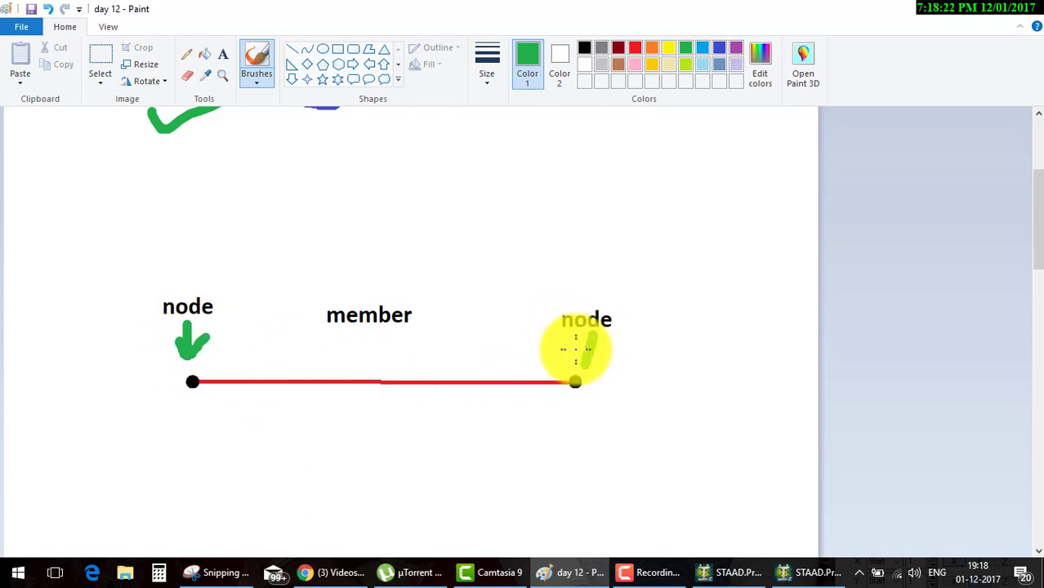
pyautogui.moveTo(576, 339)
pyautogui.mouseDown()
pyautogui.moveTo(586, 368)
pyautogui.moveTo(628, 349)
pyautogui.mouseUp()
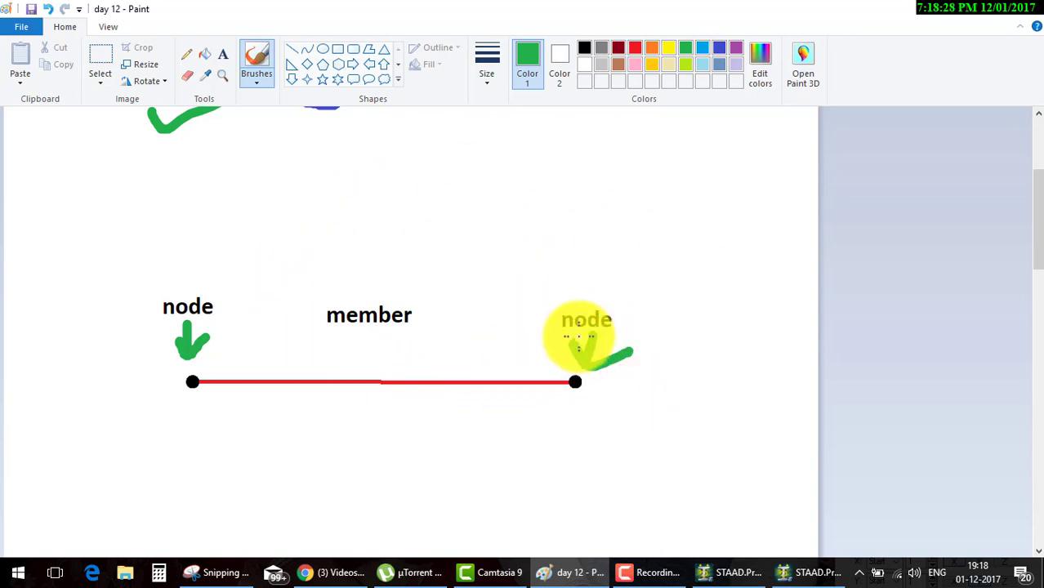
pyautogui.moveTo(68, 333)
pyautogui.mouseDown()
pyautogui.moveTo(154, 427)
pyautogui.moveTo(146, 443)
pyautogui.moveTo(223, 442)
pyautogui.mouseUp()
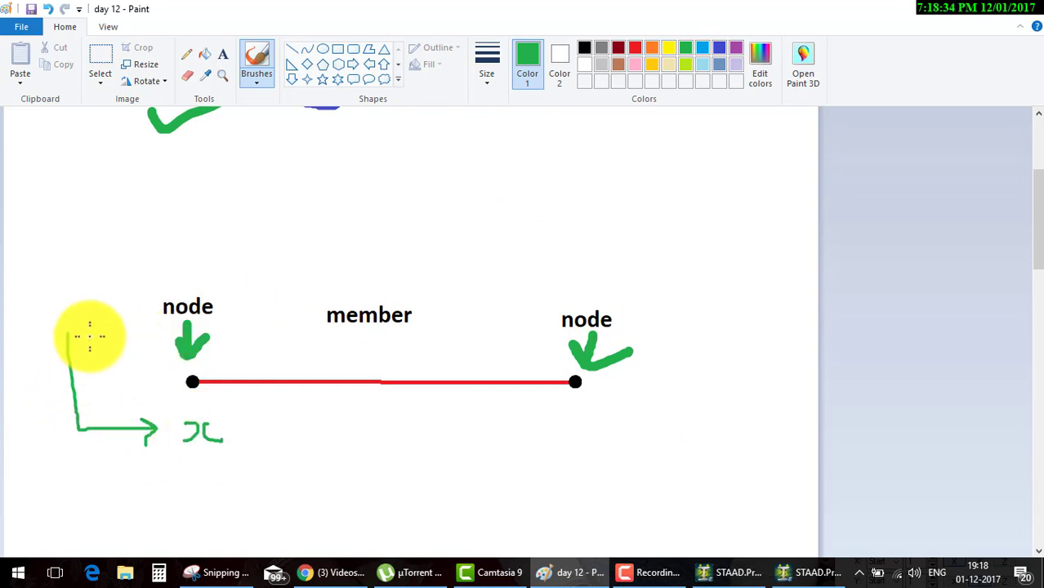
# Step: Label the y axis, draw a 10m dimension line under the member, and number node 2 and member 1
pyautogui.moveTo(74, 309)
pyautogui.mouseDown()
pyautogui.moveTo(92, 322)
pyautogui.moveTo(97, 351)
pyautogui.mouseUp()
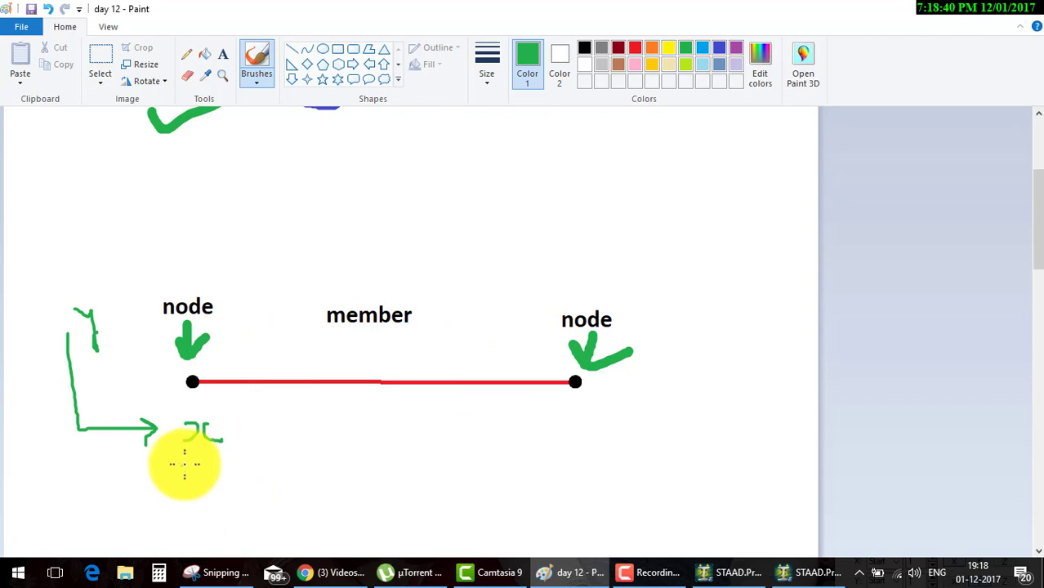
pyautogui.moveTo(187, 464)
pyautogui.mouseDown()
pyautogui.moveTo(188, 495)
pyautogui.moveTo(357, 483)
pyautogui.mouseUp()
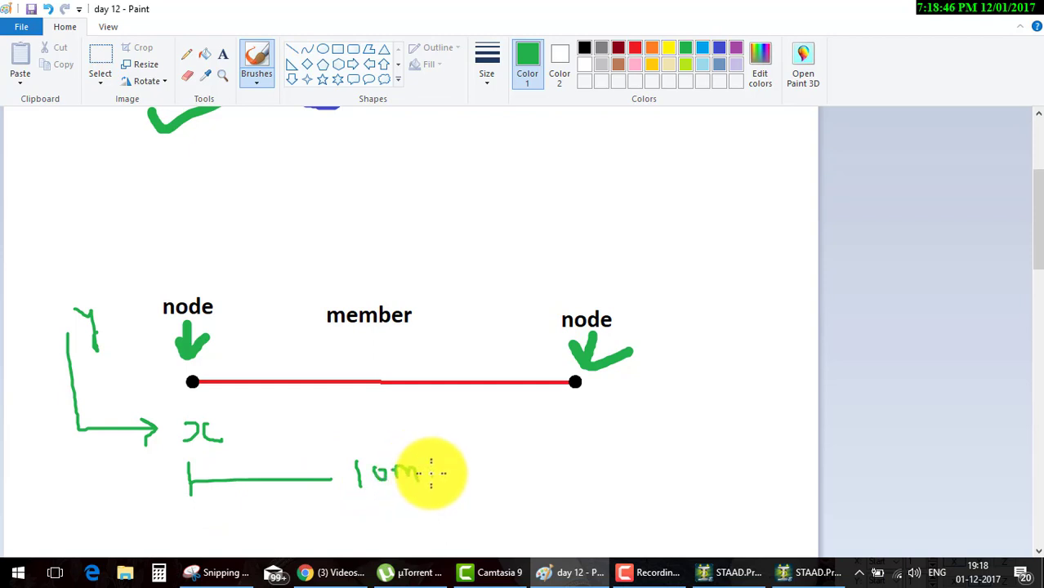
pyautogui.moveTo(429, 472)
pyautogui.mouseDown()
pyautogui.moveTo(572, 462)
pyautogui.moveTo(589, 482)
pyautogui.mouseUp()
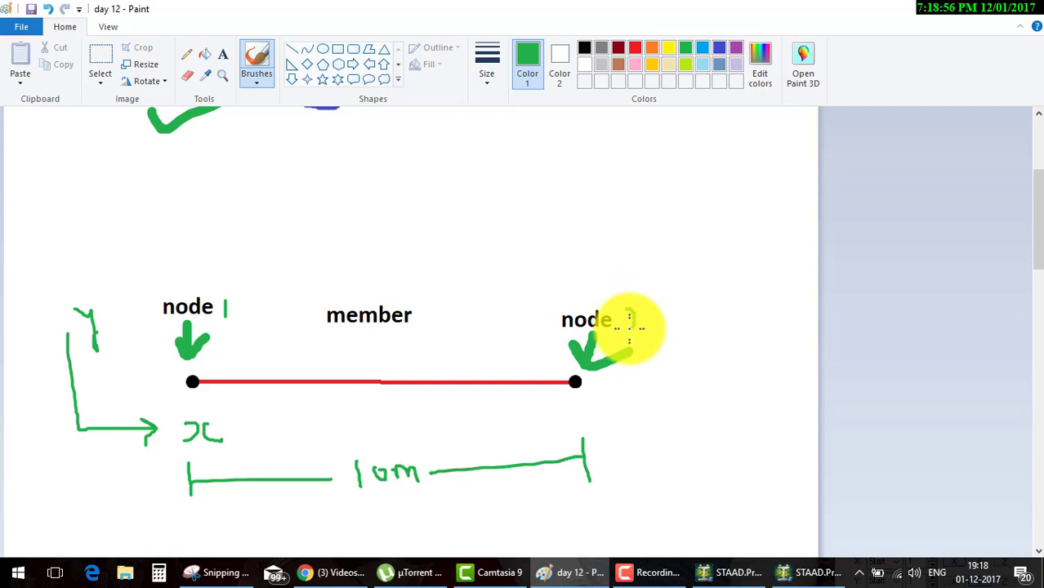
pyautogui.moveTo(628, 311); pyautogui.dragTo(648, 330)
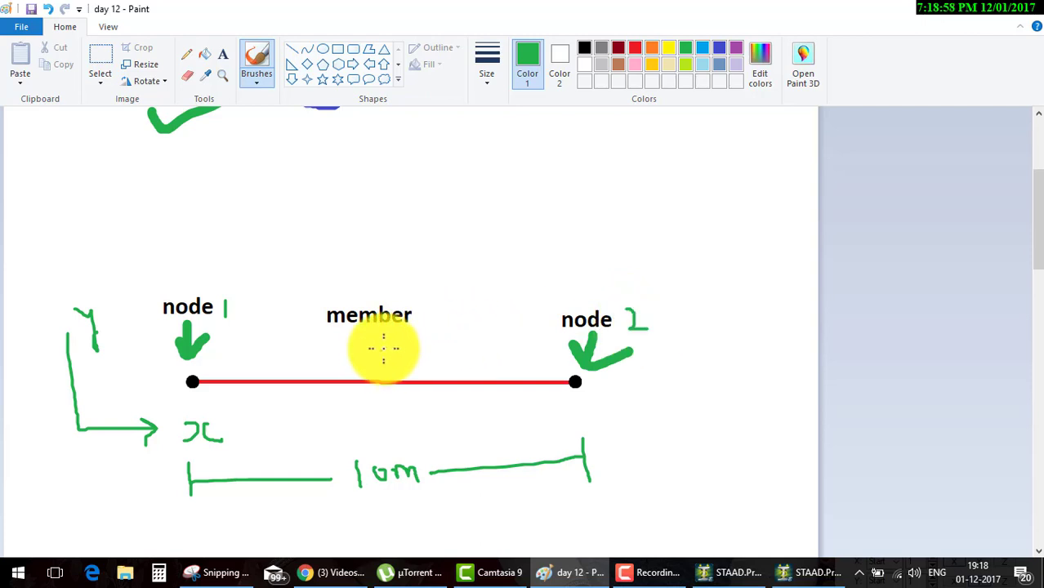
pyautogui.moveTo(390, 342)
pyautogui.mouseDown()
pyautogui.moveTo(394, 370)
pyautogui.moveTo(417, 369)
pyautogui.mouseUp()
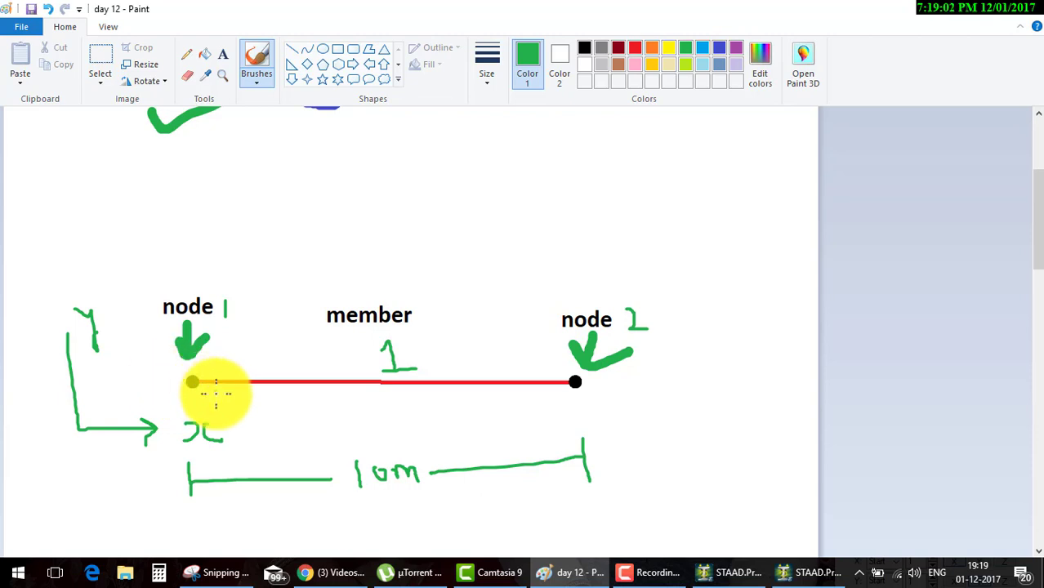
# Step: Write coordinates (0,0,0) under node 1 and (10,0,0) beside node 2, and add check marks
pyautogui.moveTo(247, 406)
pyautogui.mouseDown()
pyautogui.moveTo(254, 418)
pyautogui.moveTo(327, 425)
pyautogui.mouseUp()
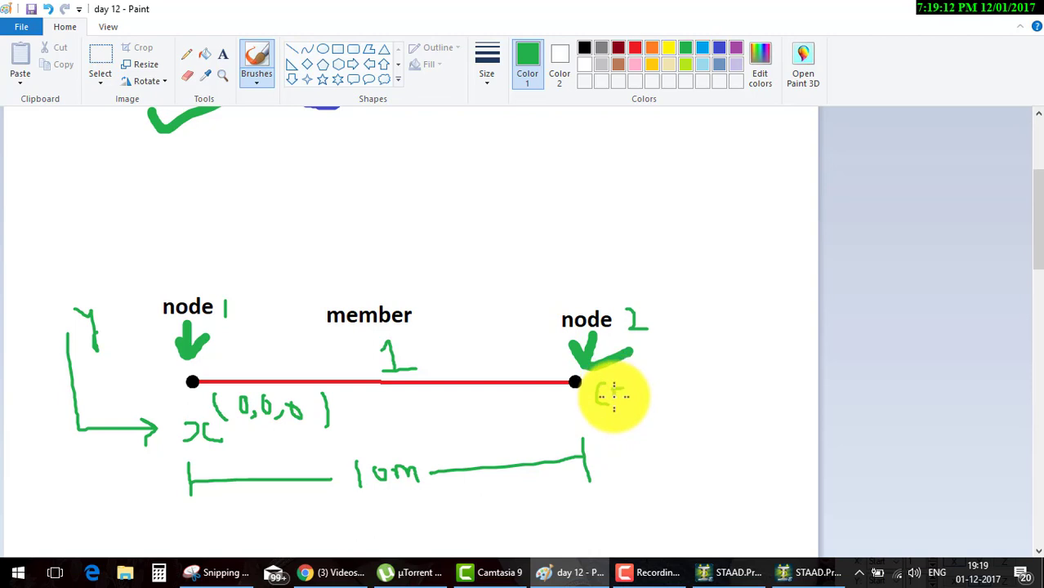
pyautogui.moveTo(621, 387)
pyautogui.mouseDown()
pyautogui.moveTo(621, 407)
pyautogui.moveTo(640, 404)
pyautogui.moveTo(648, 387)
pyautogui.moveTo(654, 405)
pyautogui.moveTo(665, 383)
pyautogui.moveTo(709, 381)
pyautogui.moveTo(746, 402)
pyautogui.mouseUp()
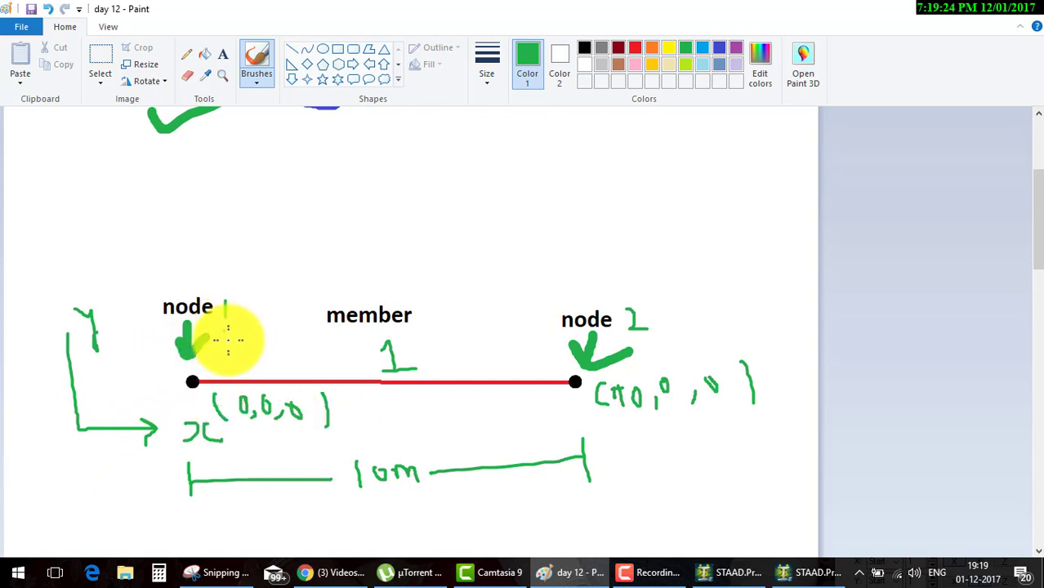
pyautogui.moveTo(224, 328); pyautogui.dragTo(284, 309)
pyautogui.moveTo(406, 323); pyautogui.dragTo(510, 279)
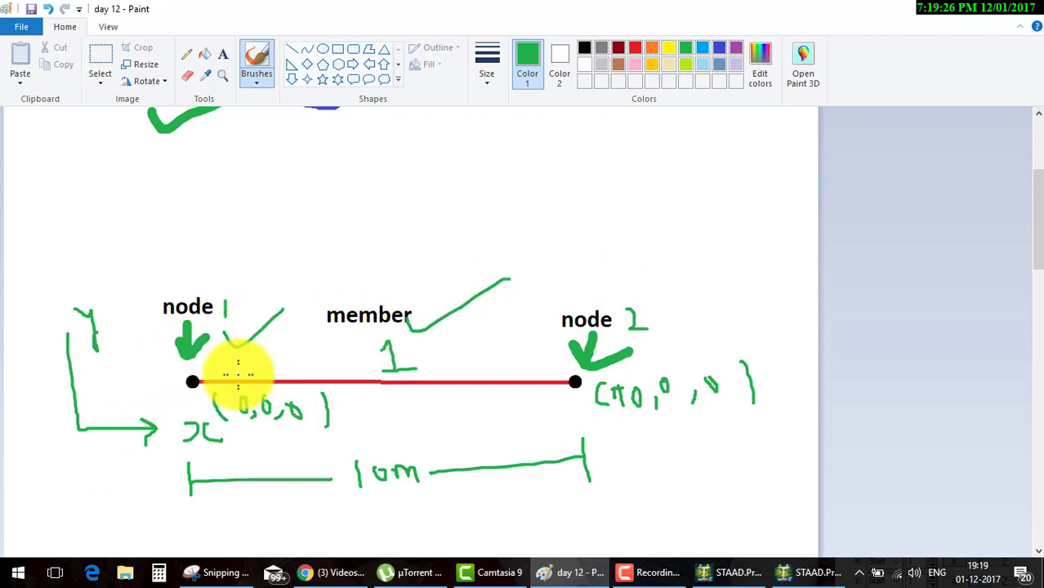
pyautogui.moveTo(157, 404); pyautogui.dragTo(189, 385)
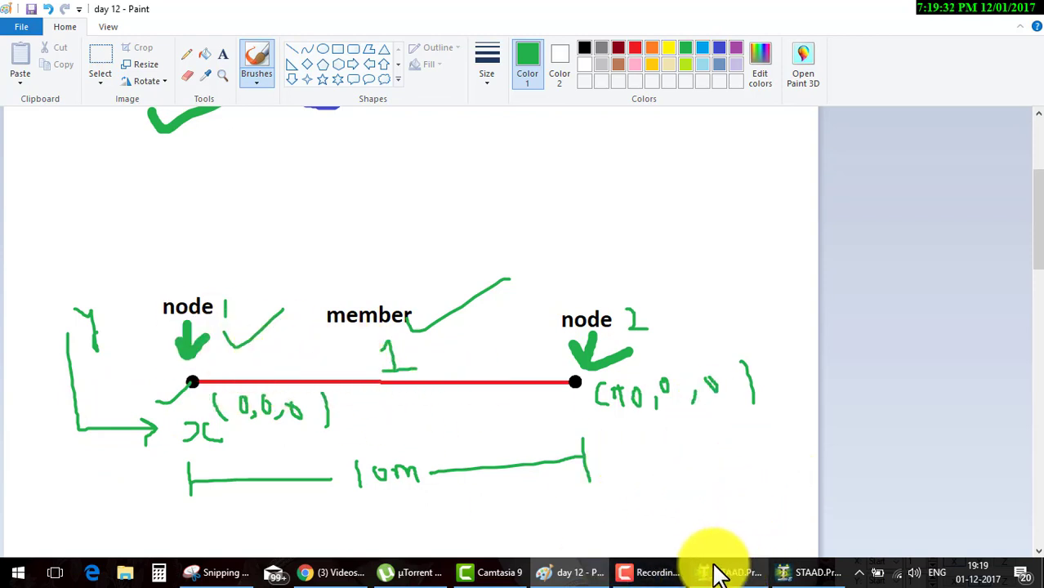
# Step: In Day-1.std, insert a blank line after INPUT WIDTH 79, before FINISH
pyautogui.click(813, 574)
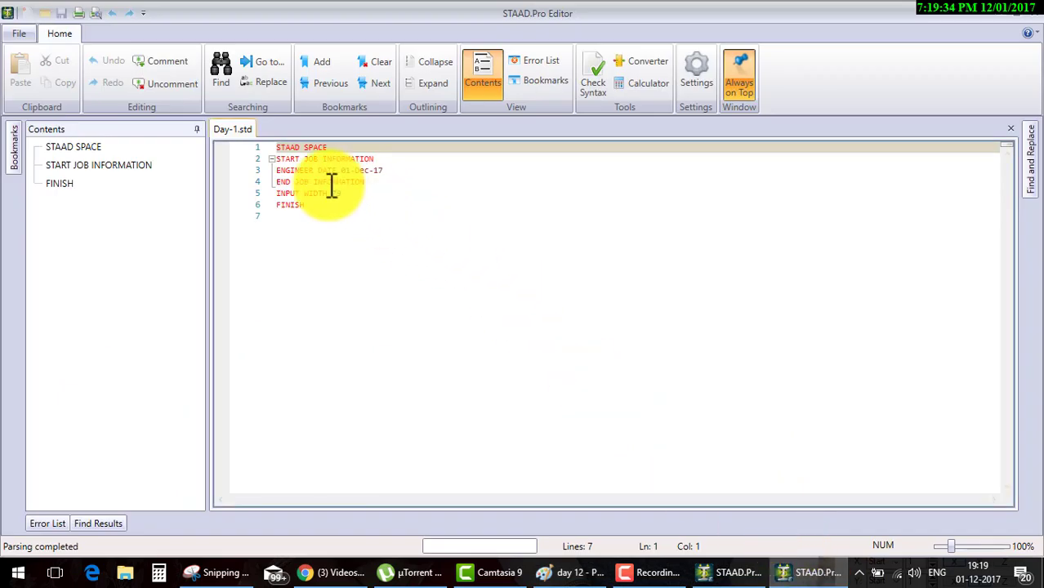
pyautogui.click(325, 147)
pyautogui.keyDown('shift'); pyautogui.click(291, 147); pyautogui.keyUp('shift')
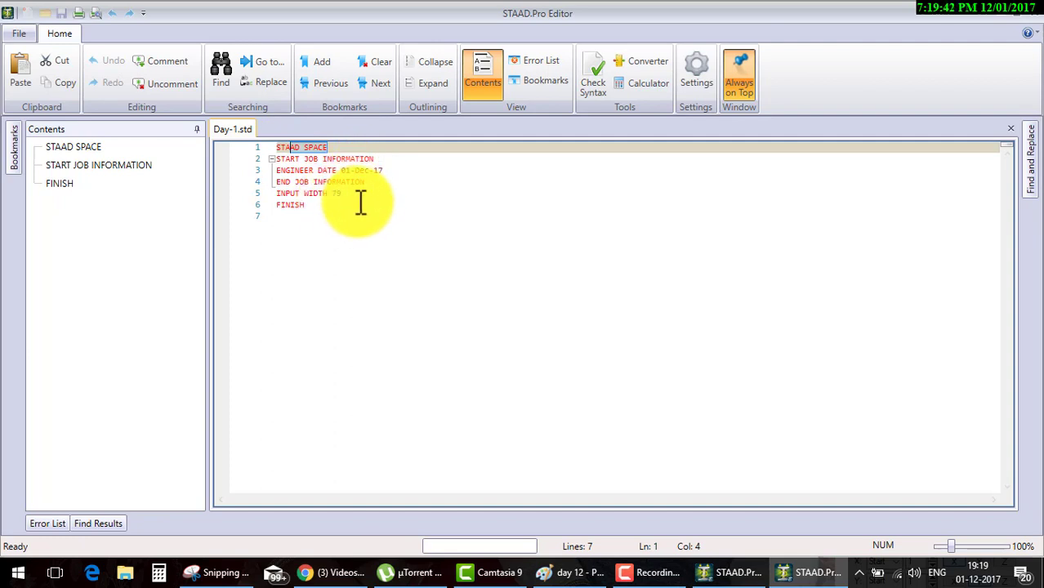
pyautogui.moveTo(350, 194); pyautogui.dragTo(270, 194)
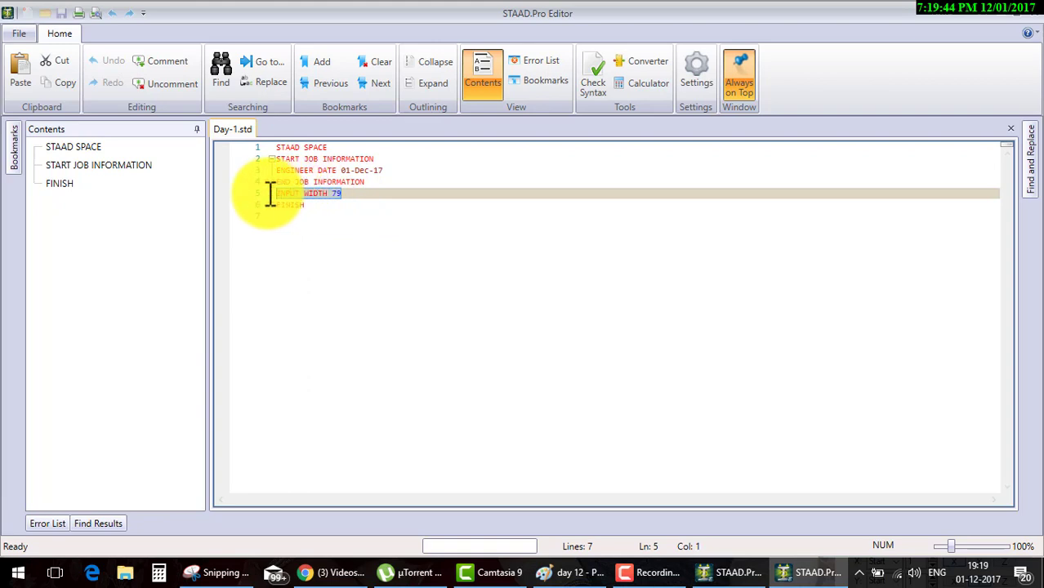
pyautogui.click(352, 194)
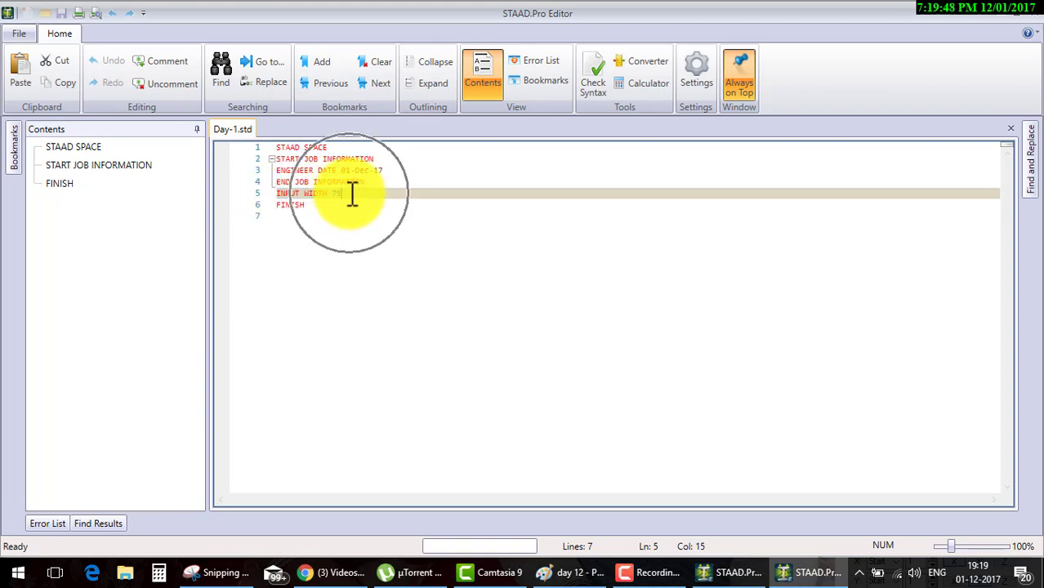
pyautogui.press('Return')
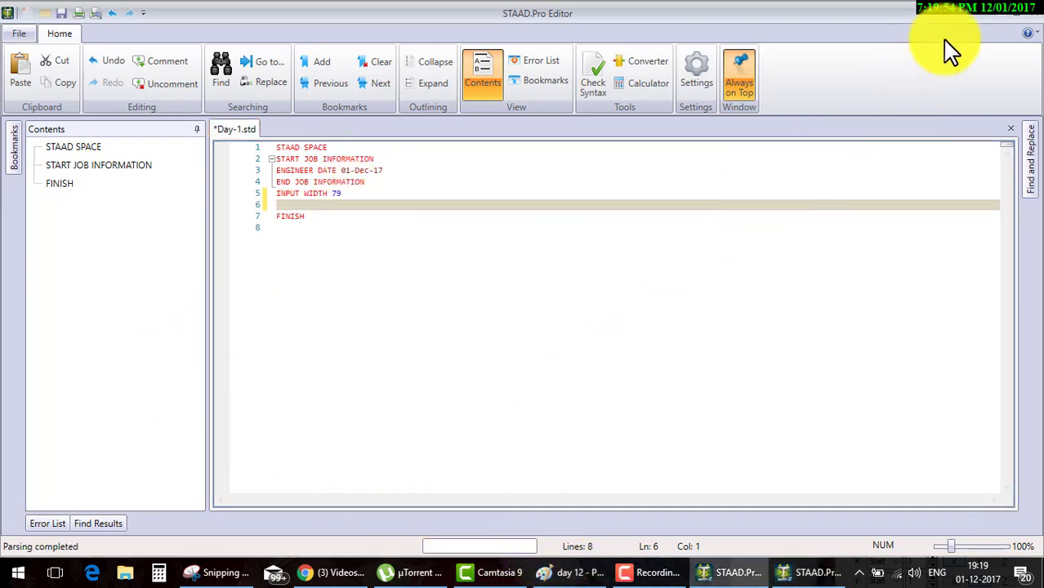
pyautogui.click(1013, 10)
# Step: On blank line 6 of Day-1.std, add a JOINT COORDINATES line and start a line for joint entries
pyautogui.click(570, 576)
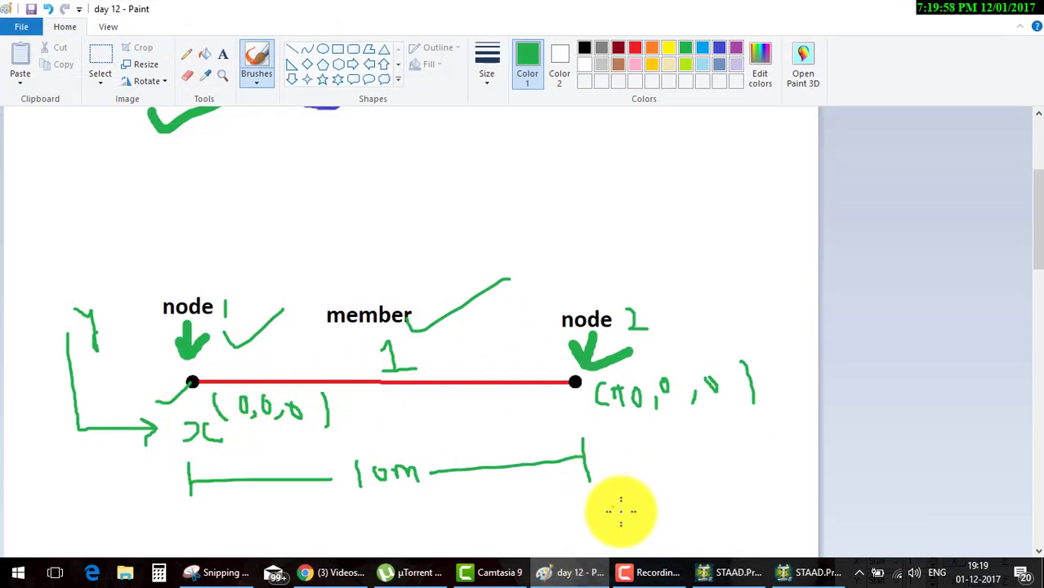
pyautogui.click(807, 572)
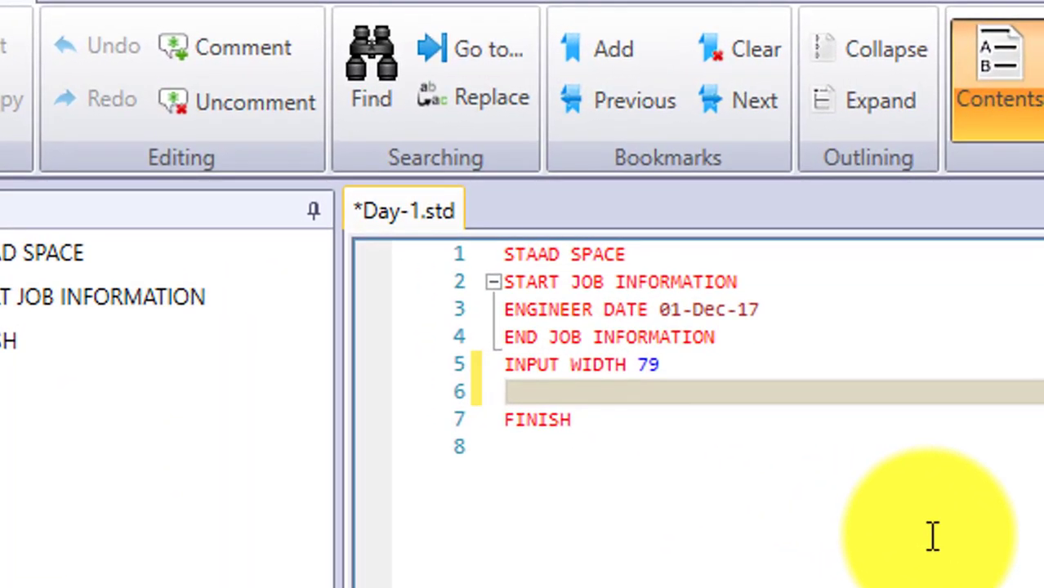
pyautogui.click(703, 402)
pyautogui.write('join')
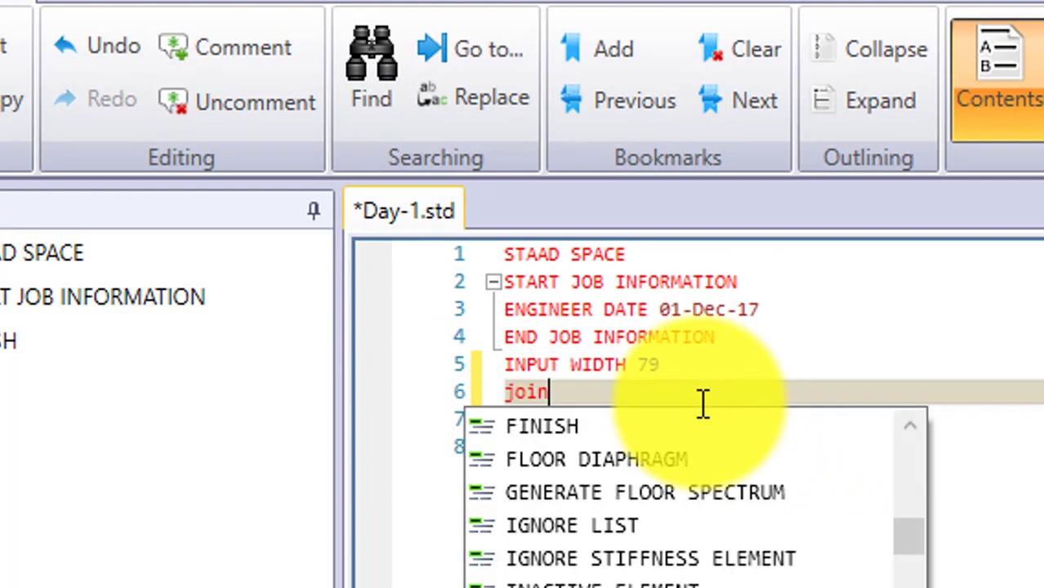
pyautogui.write('t coo')
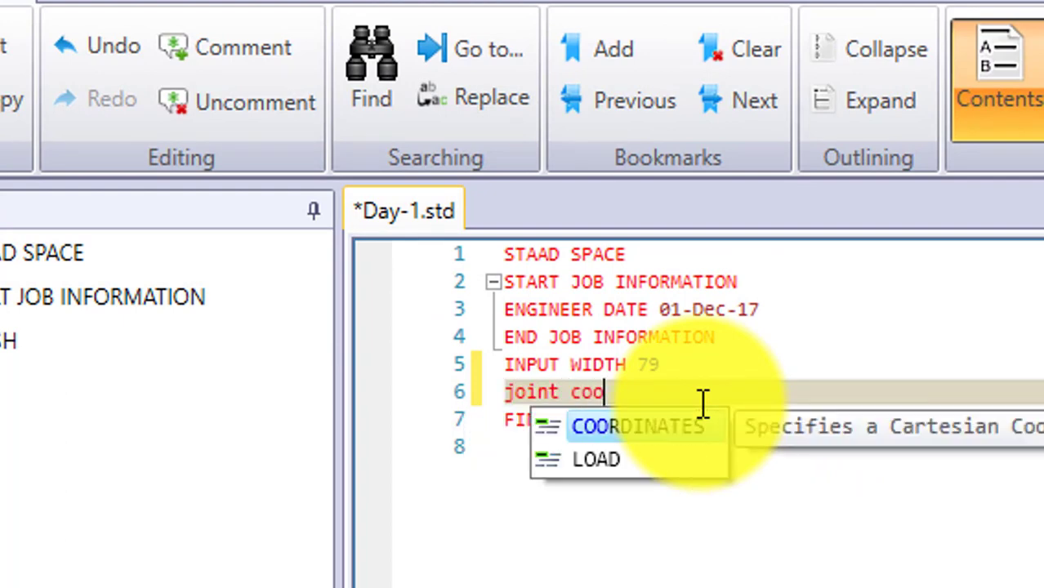
pyautogui.write('rdinate')
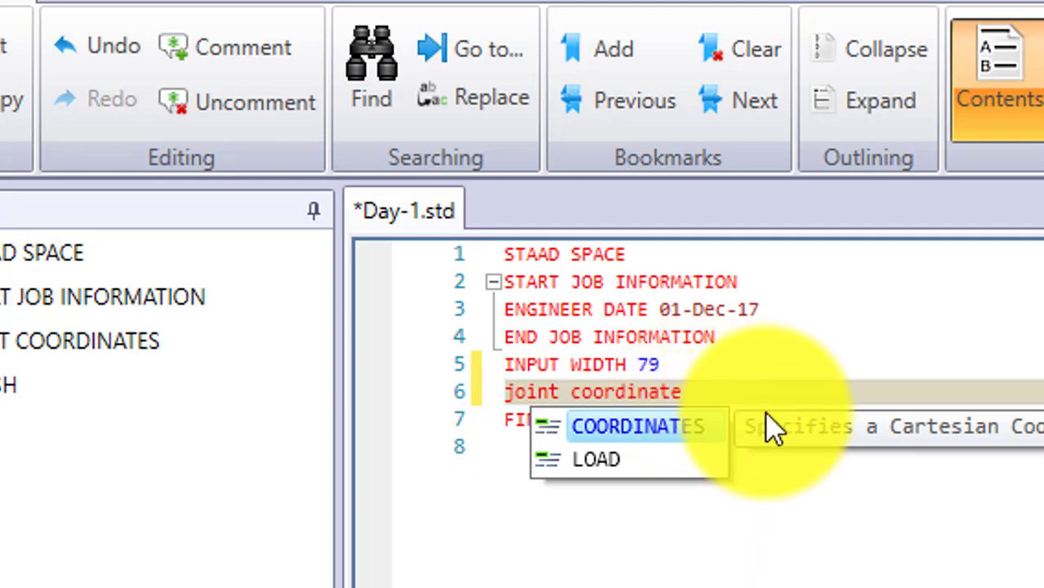
pyautogui.press('Return')
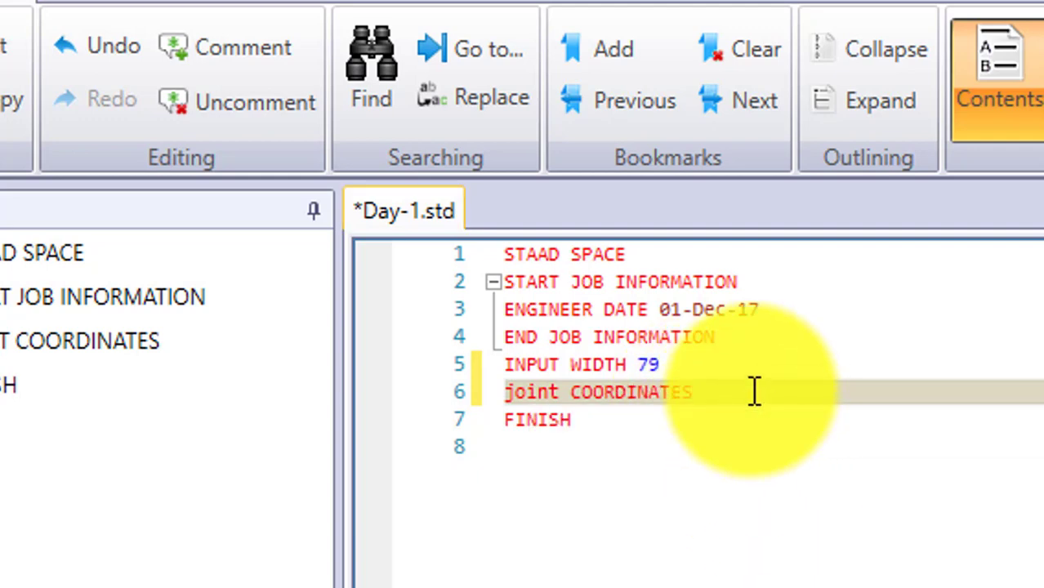
pyautogui.press('Return')
pyautogui.write('1 0 0 0')
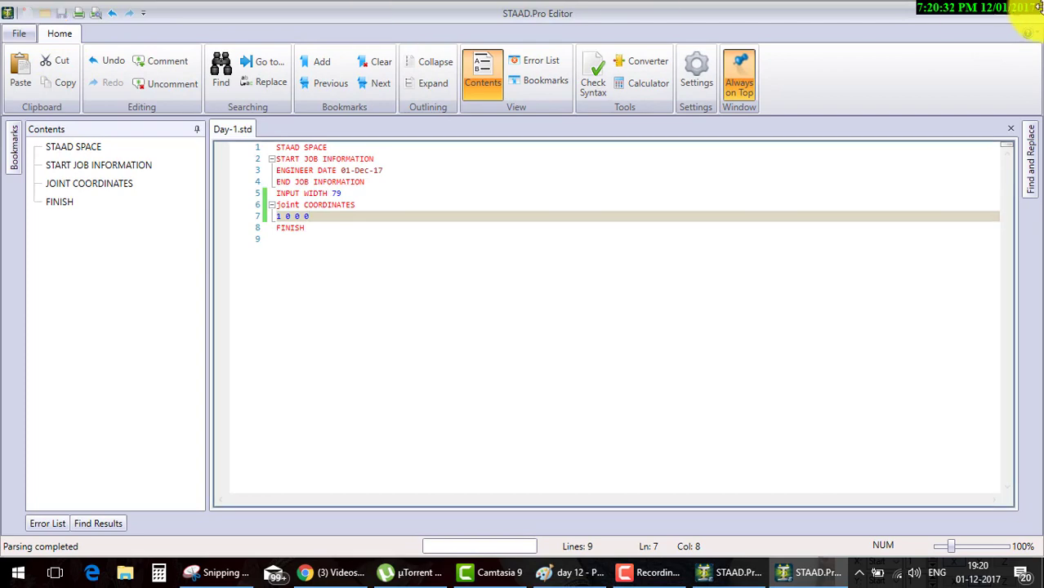
# Step: Accept metre and kilonewton input units in STAAD.Pro, then reopen Day-1.std in the Editor
pyautogui.click(1005, 8)
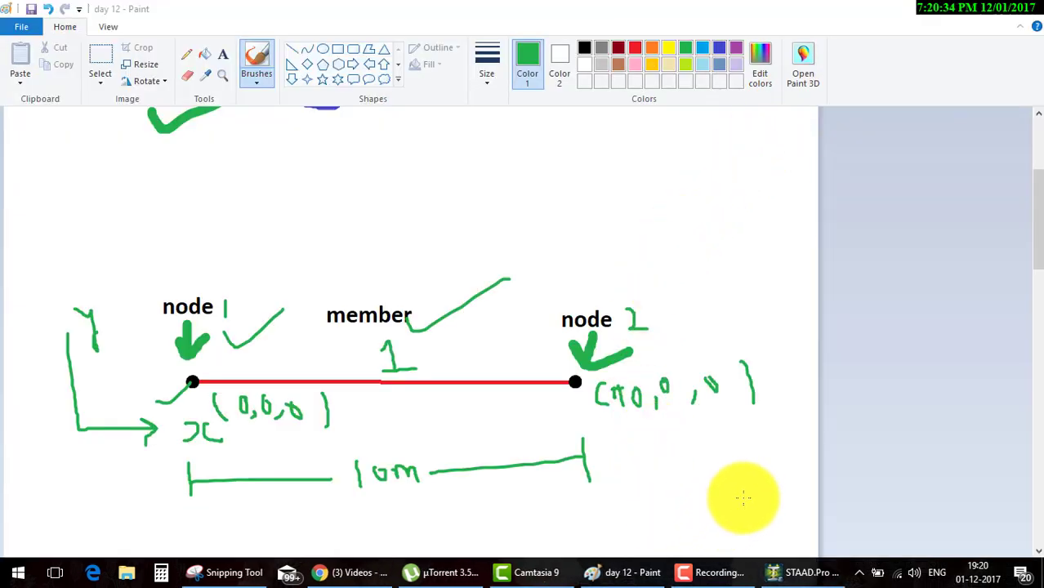
pyautogui.click(802, 572)
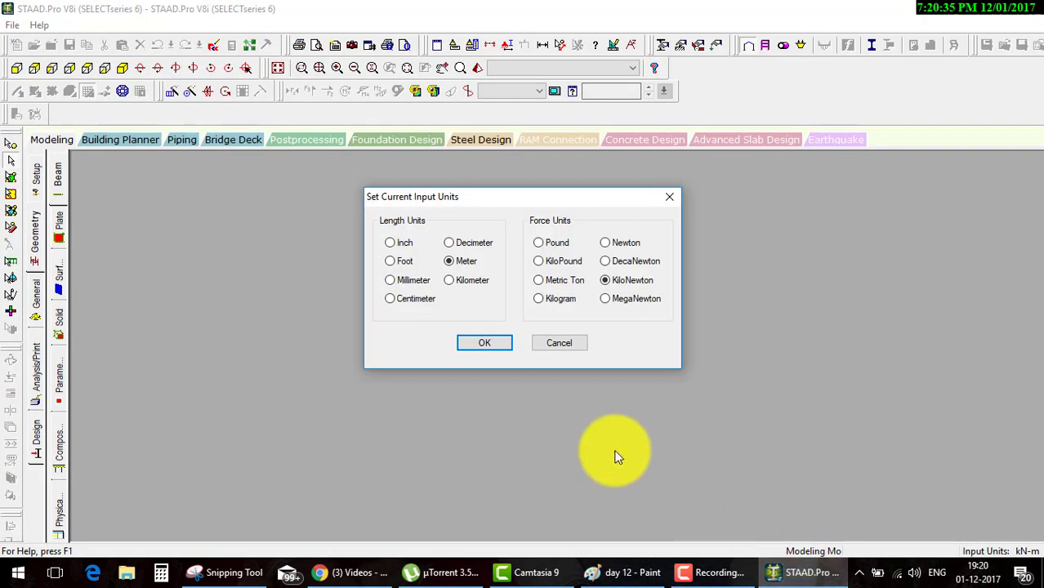
pyautogui.click(490, 343)
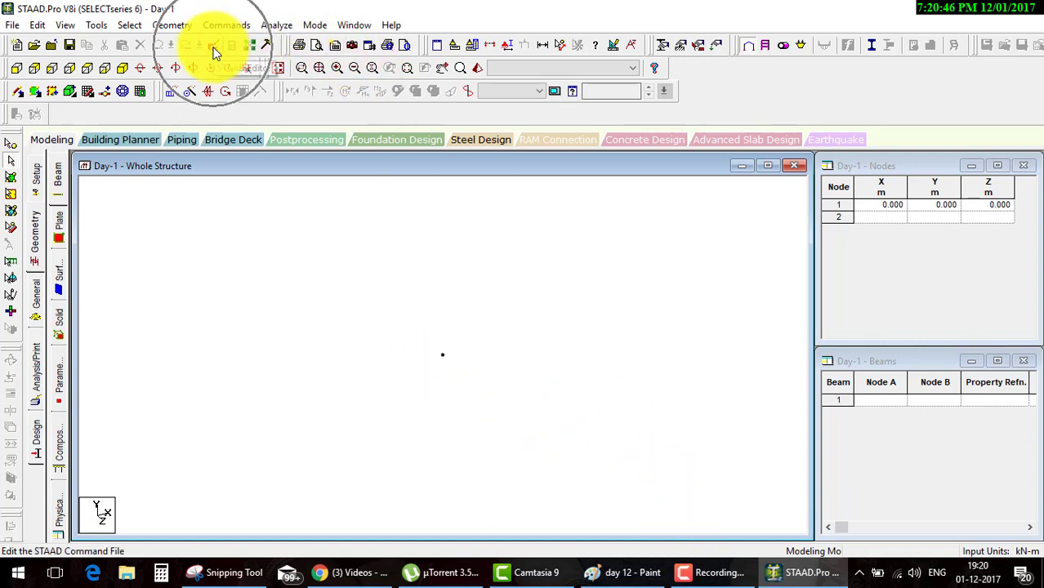
pyautogui.click(211, 46)
# Step: Add joint 2 at 10 0 0 below joint 1 and close the editor back to the model
pyautogui.click(327, 214)
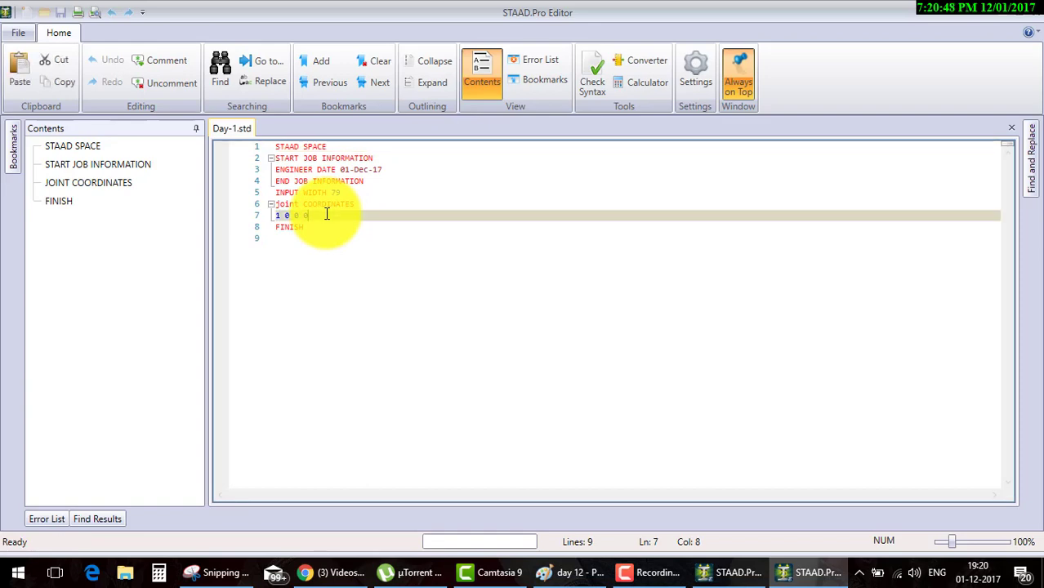
pyautogui.press('Return')
pyautogui.write('2 1')
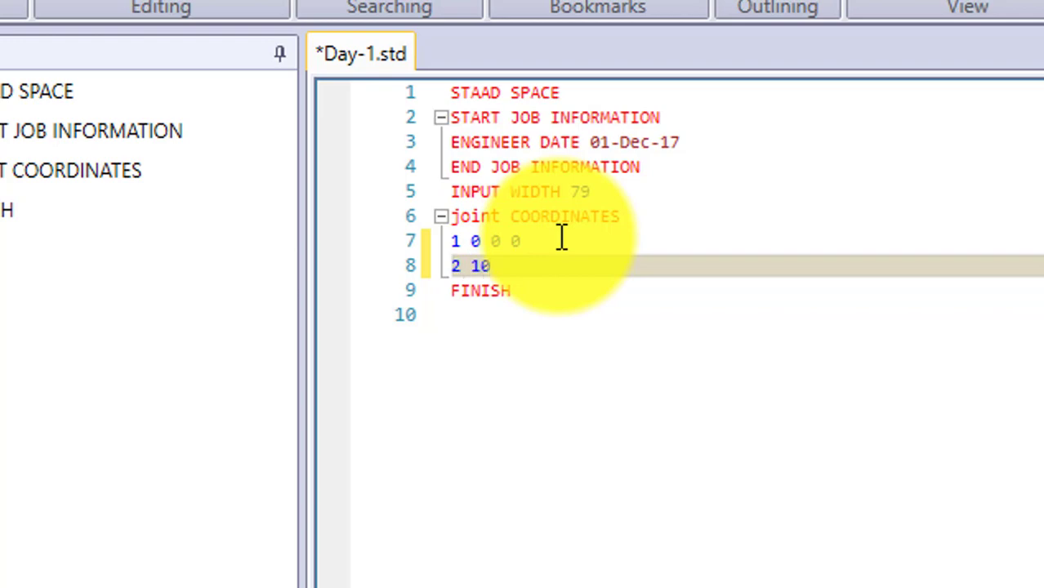
pyautogui.write('0 0')
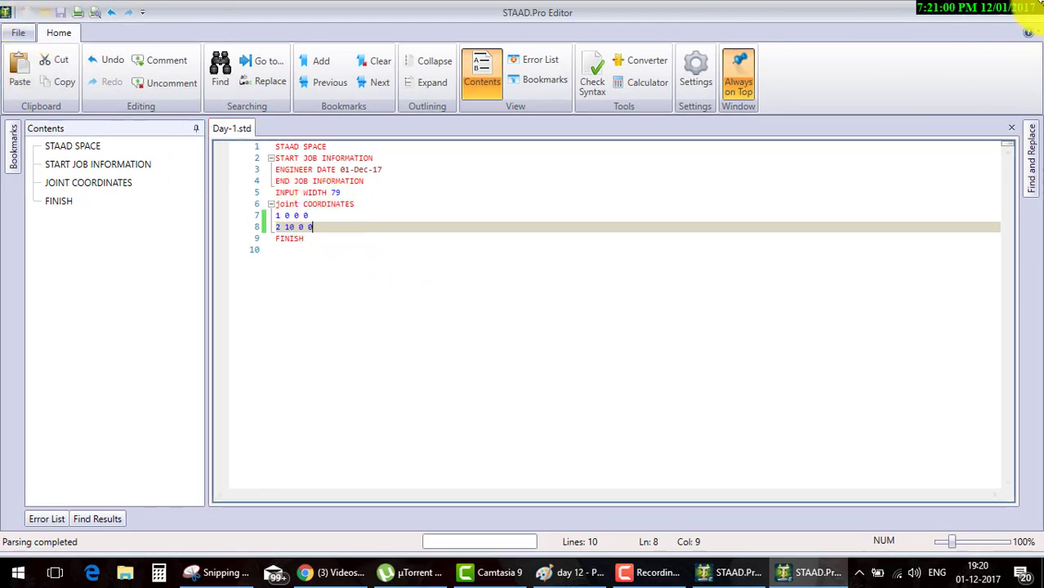
pyautogui.click(966, 12)
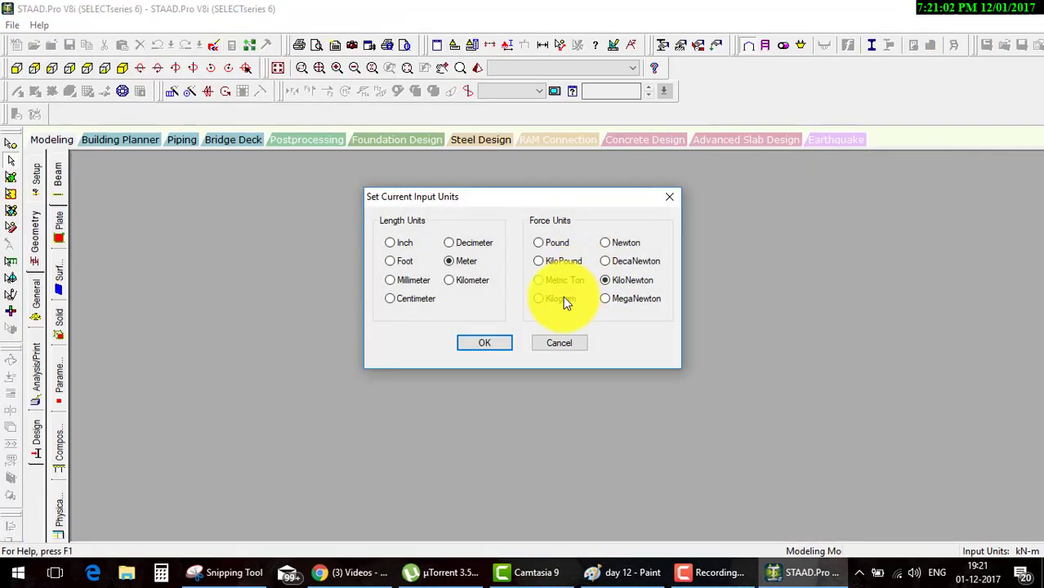
# Step: Accept metre/kilonewton units so the model reloads with node 2 at 10, 0, 0 beside node 1
pyautogui.click(485, 349)
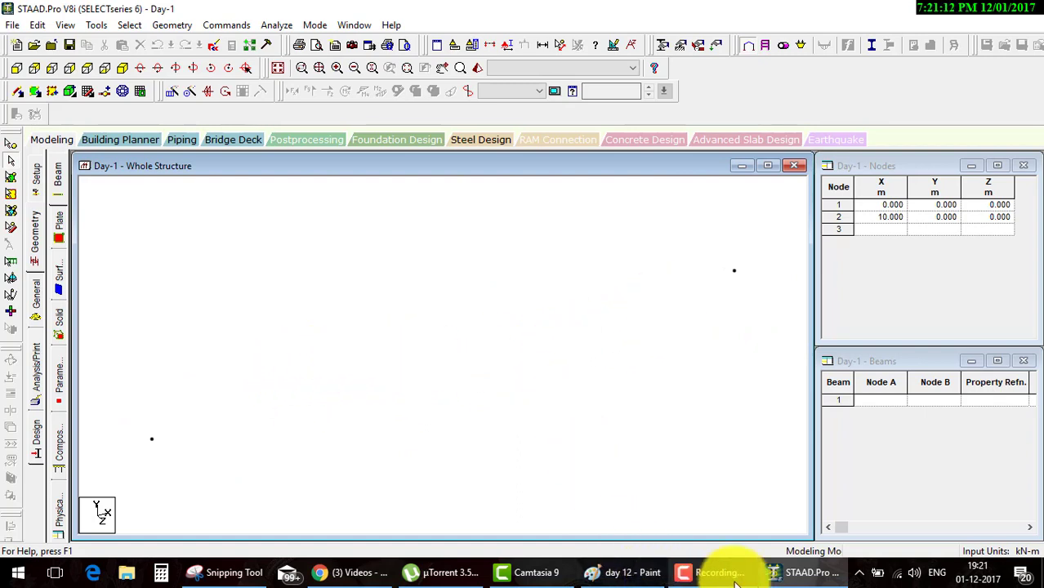
pyautogui.click(627, 572)
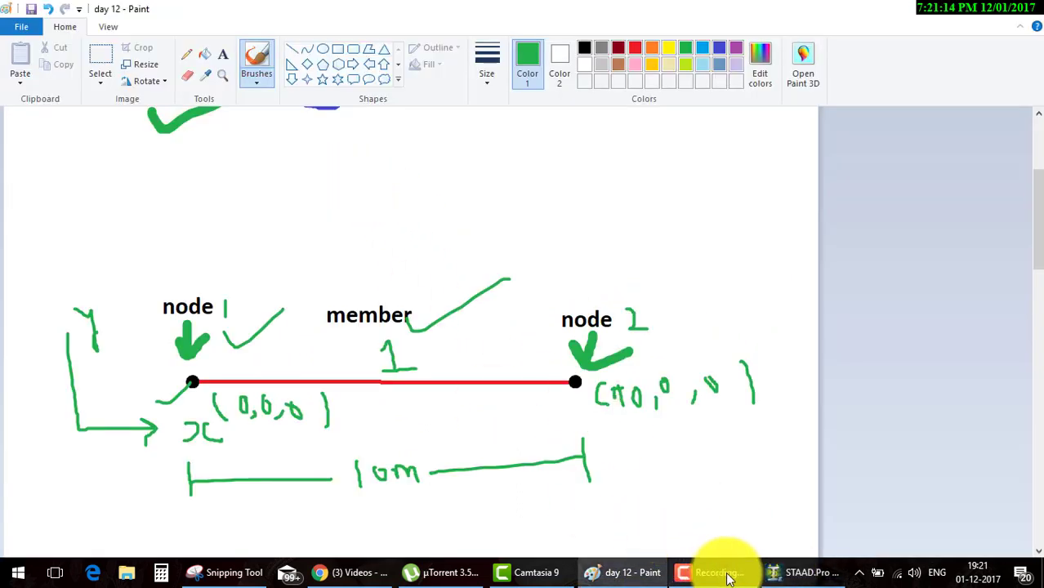
pyautogui.click(805, 572)
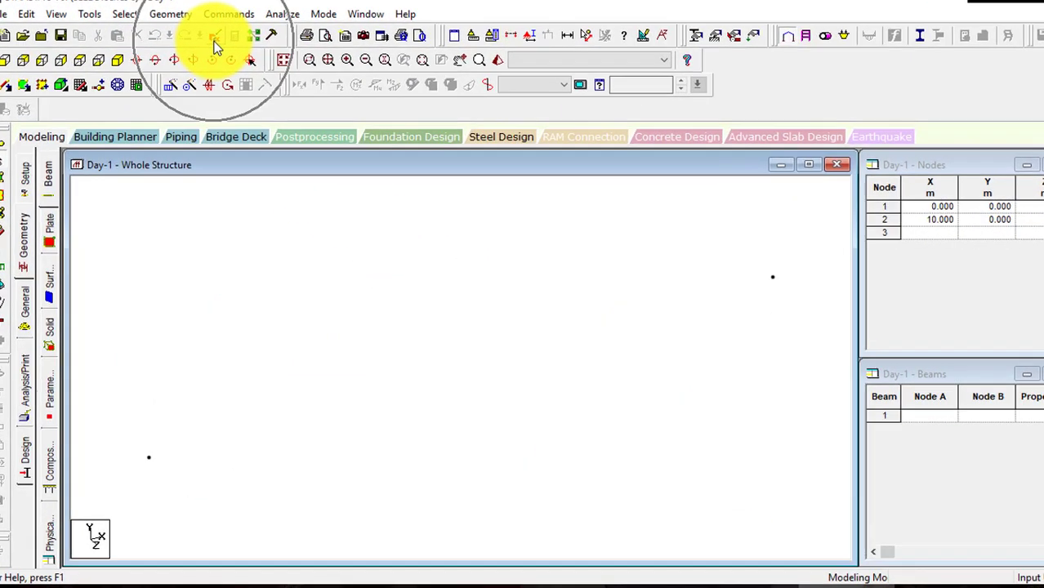
# Step: After joint 2, add MEMBER INCIDENCES with member 1 from joint 1 to joint 2 (1 1 2)
pyautogui.click(214, 44)
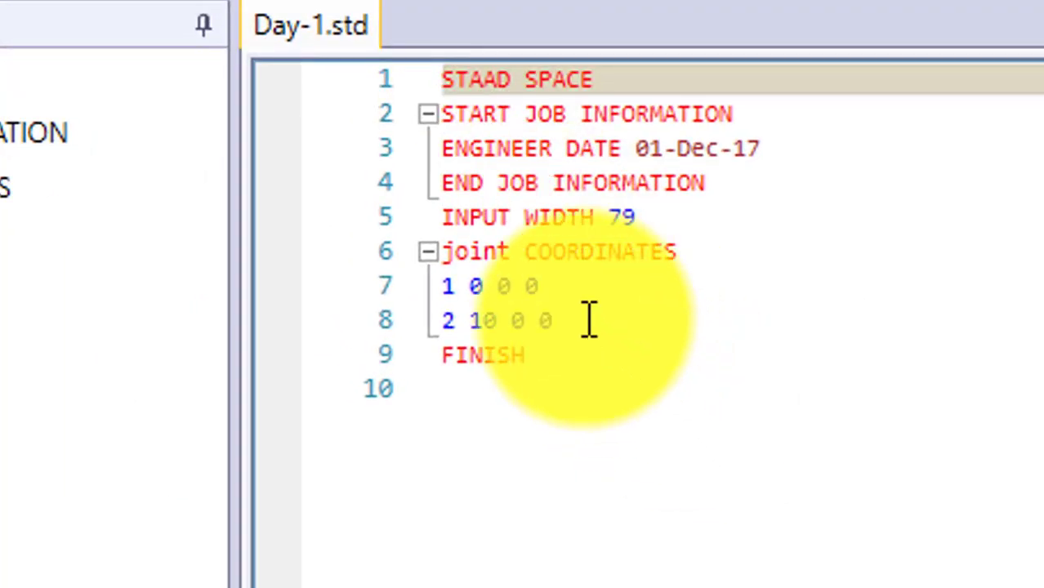
pyautogui.click(590, 320)
pyautogui.press('Return')
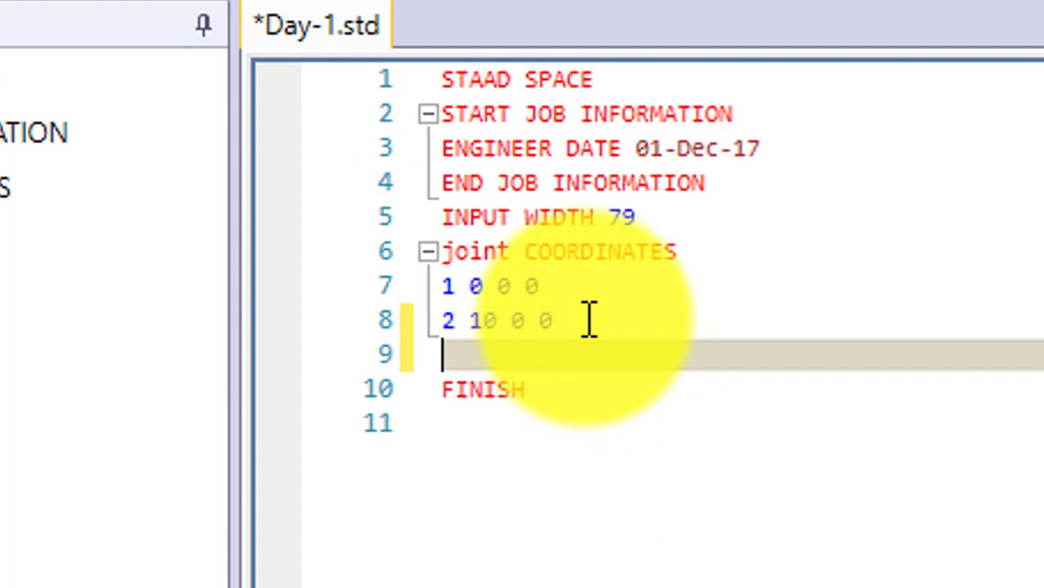
pyautogui.write('member ')
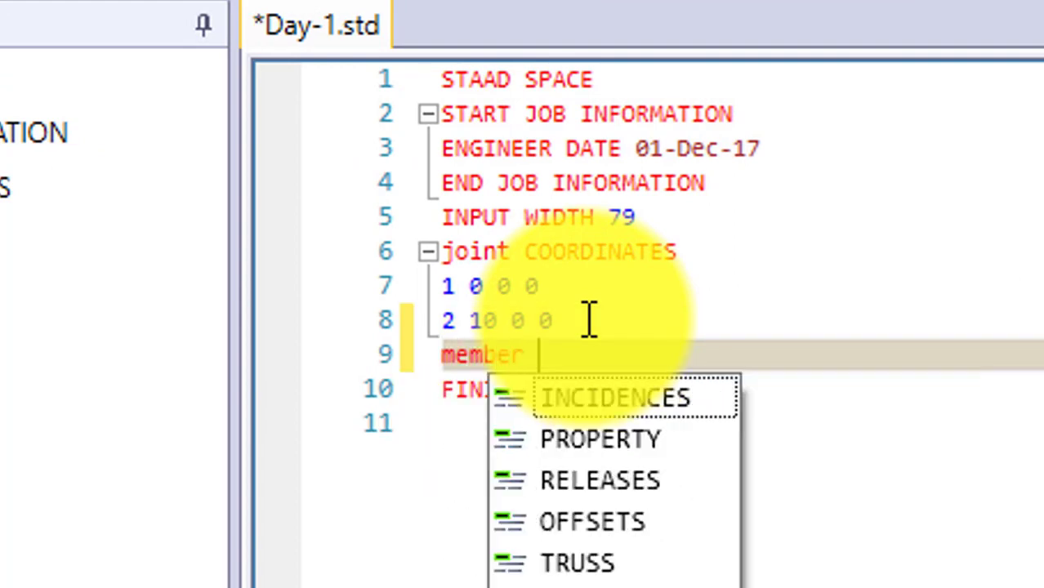
pyautogui.write('incidence')
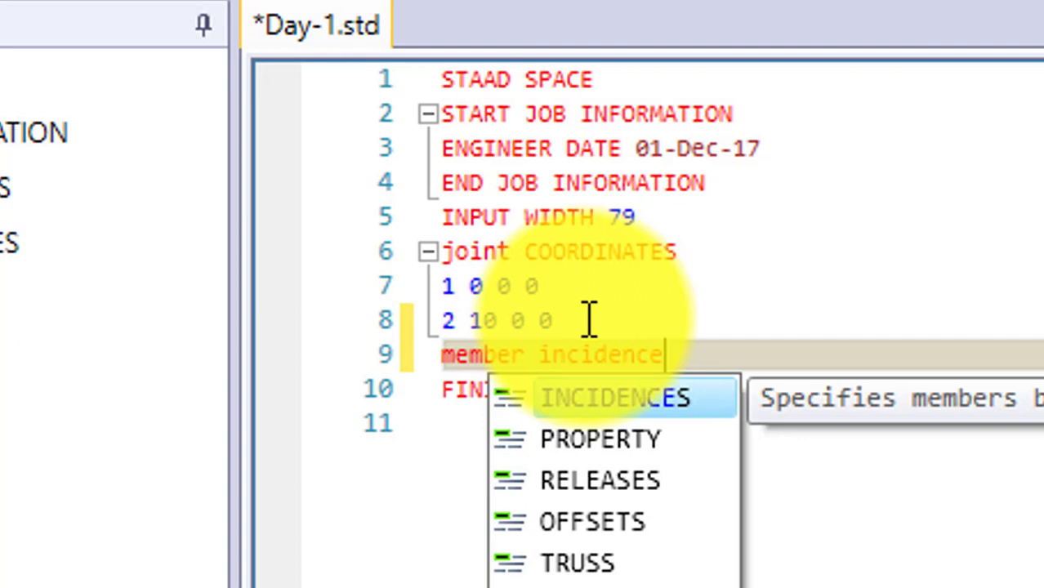
pyautogui.press('Return')
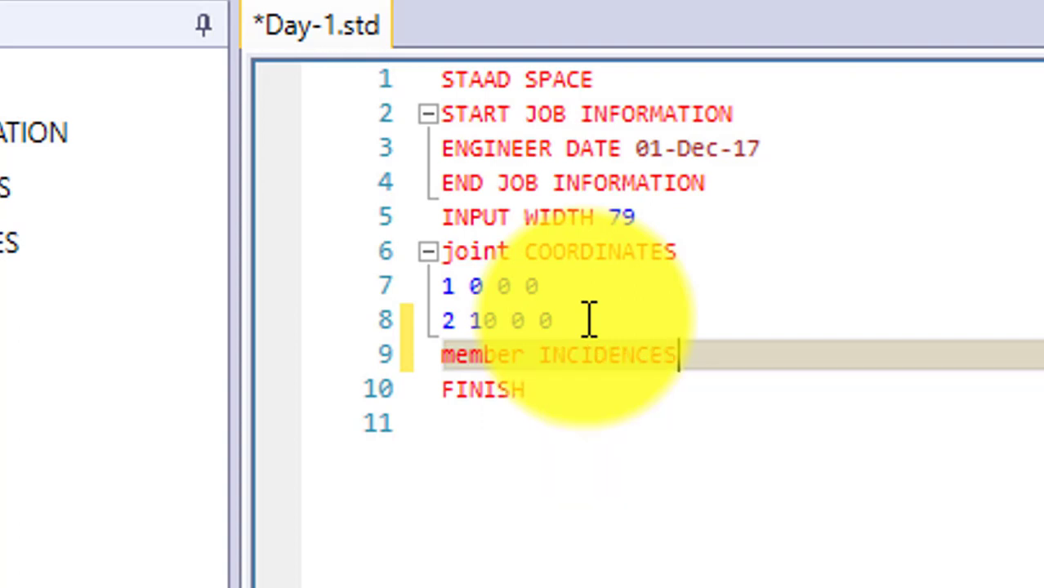
pyautogui.press('Return')
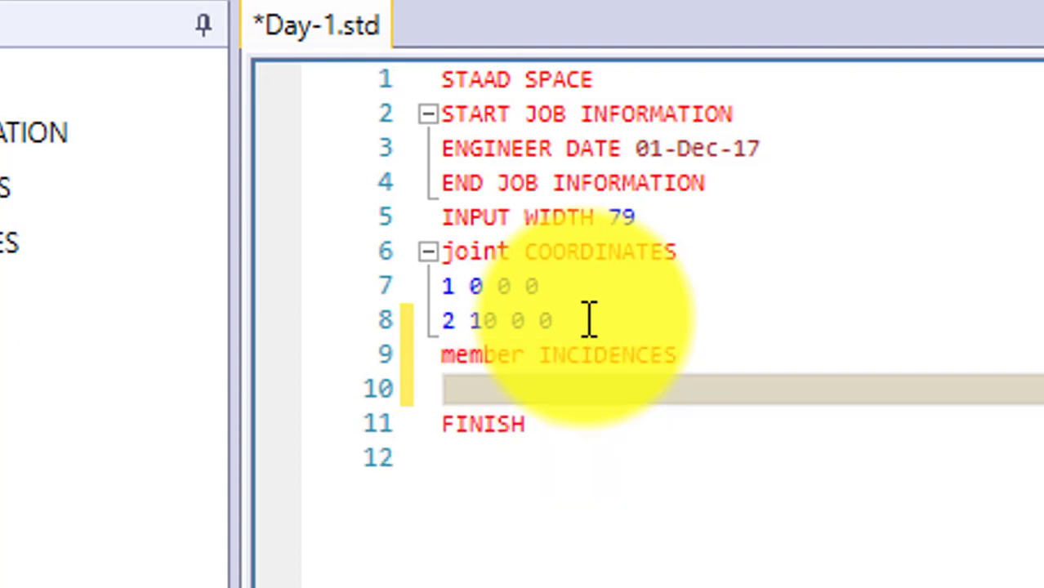
pyautogui.write('1')
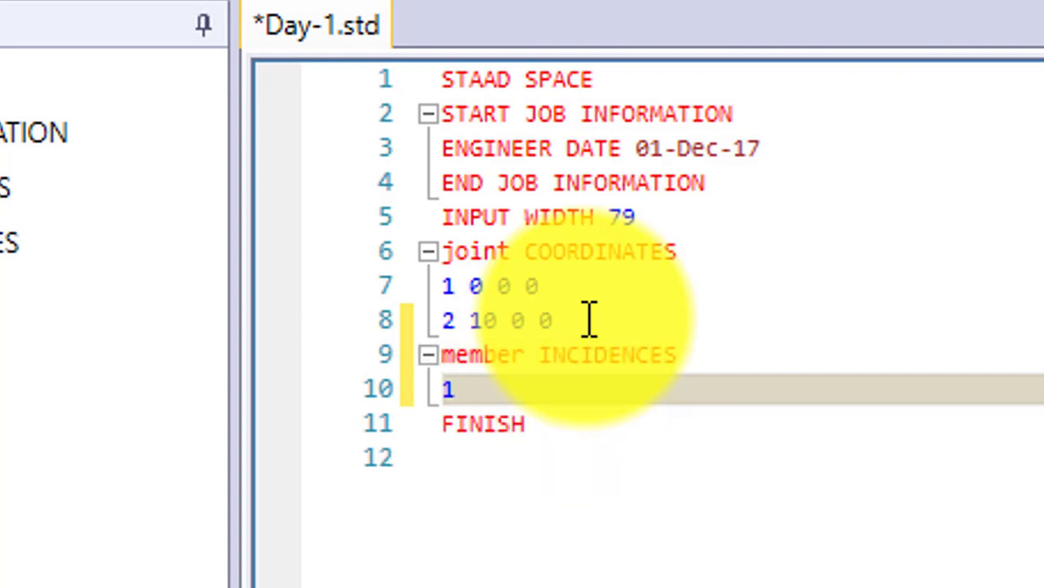
pyautogui.write(' 1')
pyautogui.write(' 2')
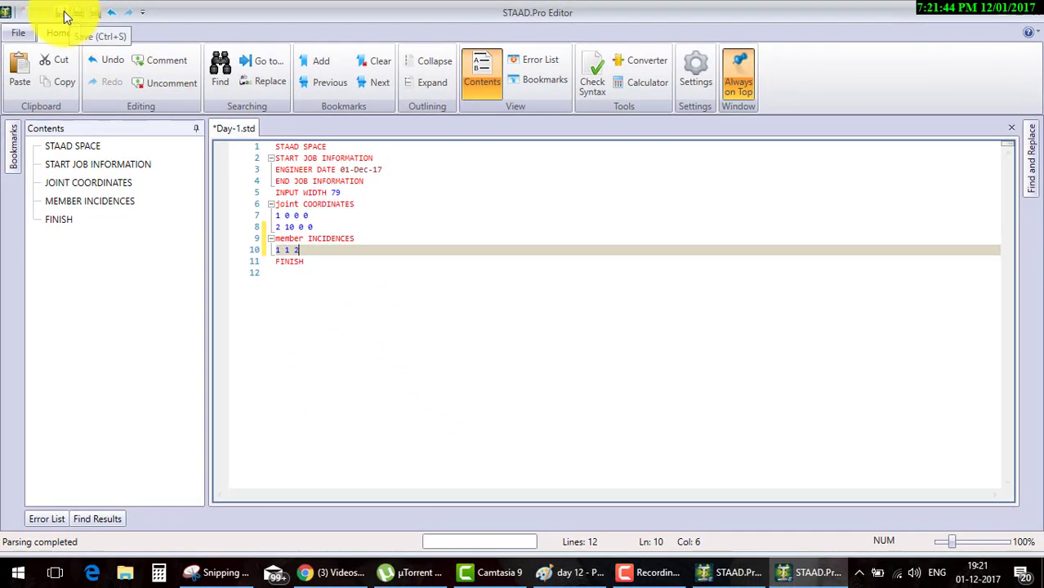
# Step: Save and close Day-1.std, accepting metre/kilonewton units so the model reloads with beam 1
pyautogui.click(71, 11)
pyautogui.click(1032, 7)
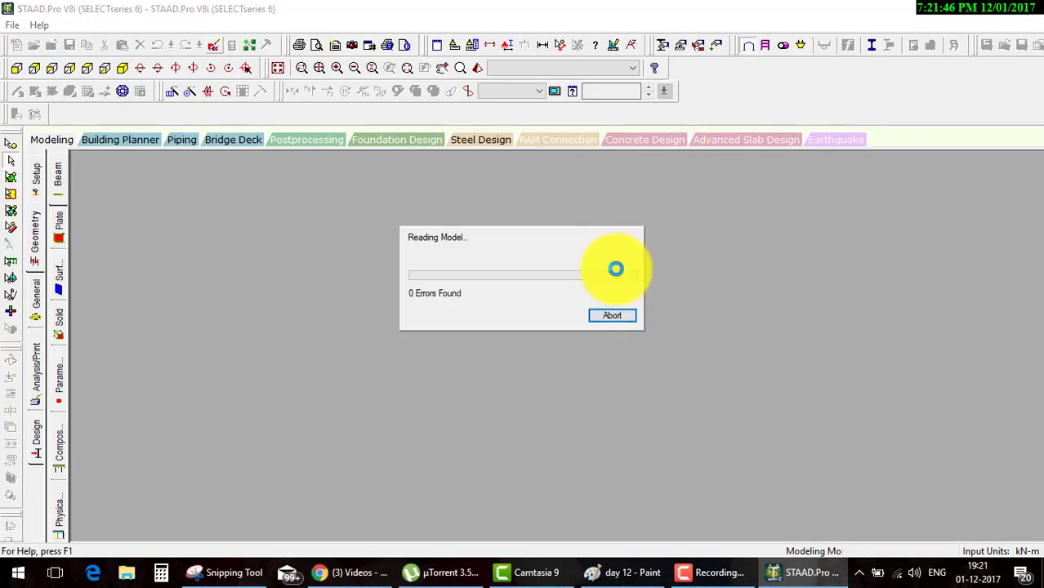
pyautogui.click(507, 349)
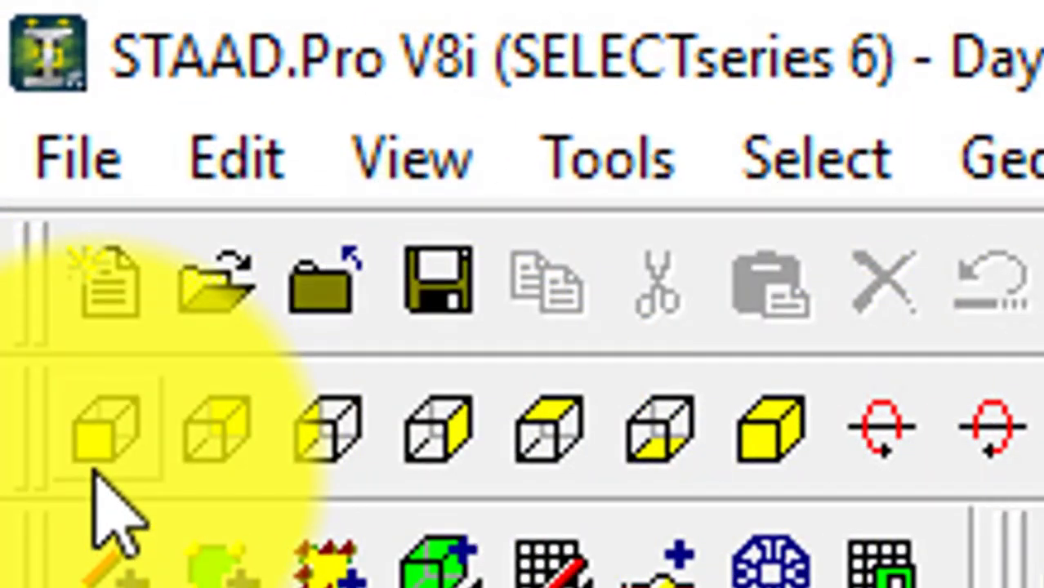
pyautogui.click(95, 453)
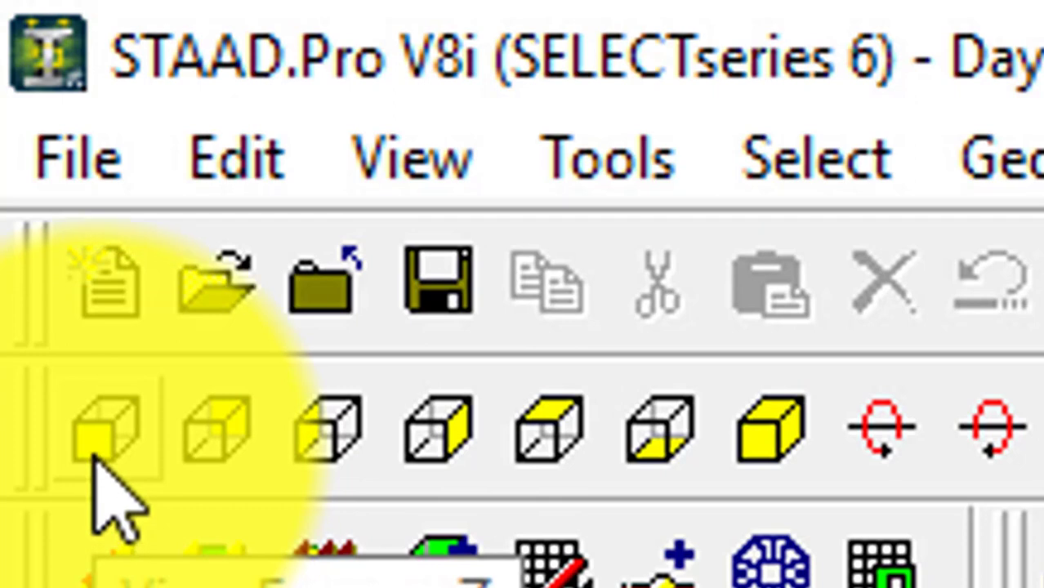
pyautogui.click(96, 456)
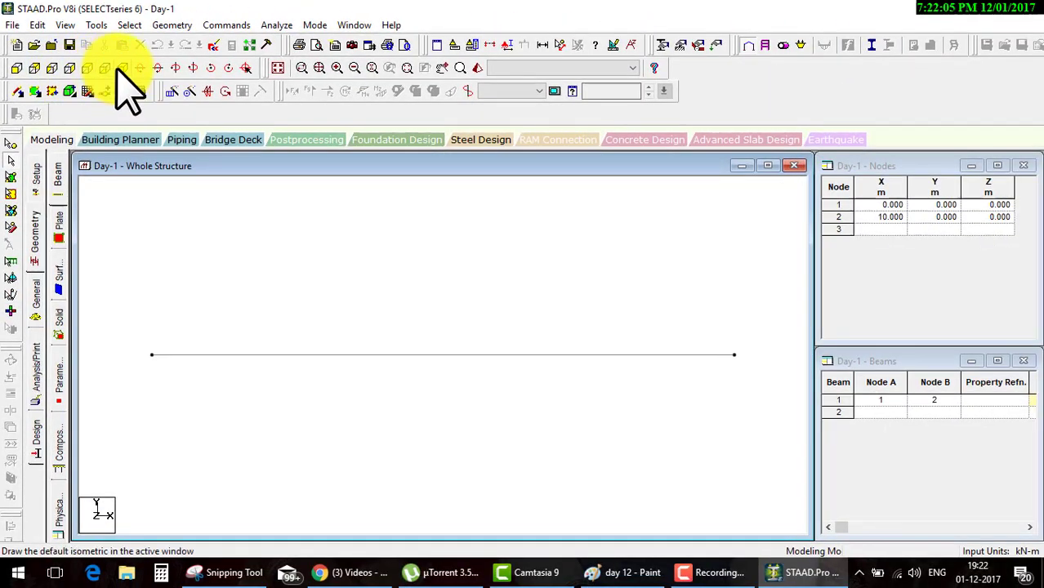
# Step: Show beam 1 in isometric view, then in front view, and clear the selection
pyautogui.click(114, 68)
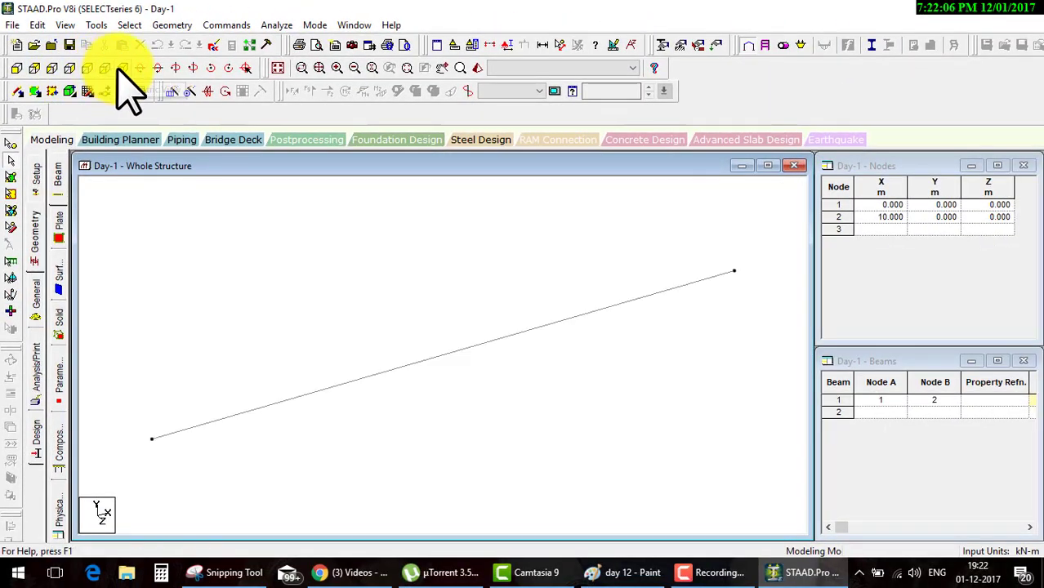
pyautogui.click(87, 90)
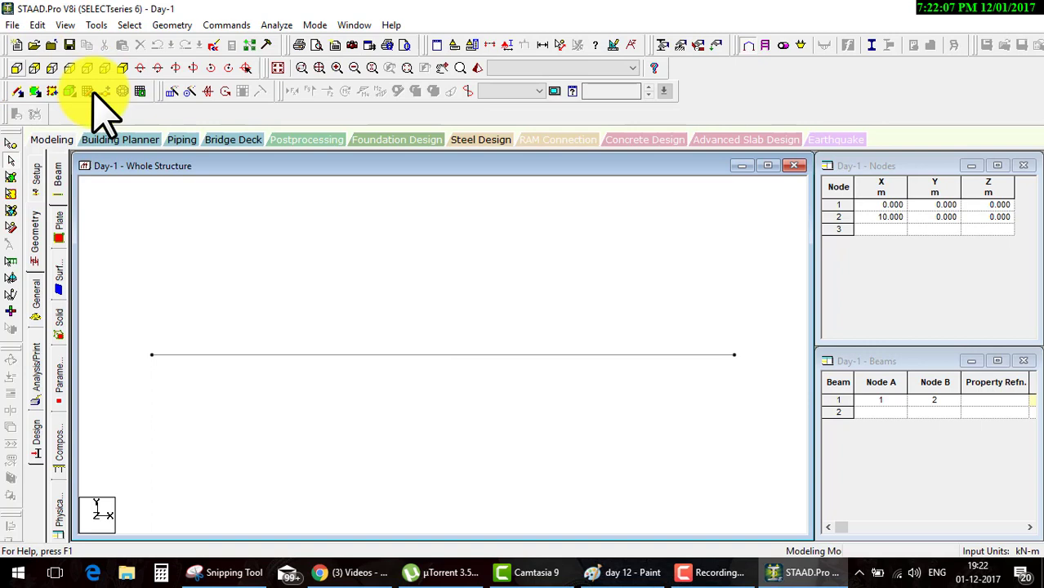
pyautogui.click(374, 363)
pyautogui.click(450, 431)
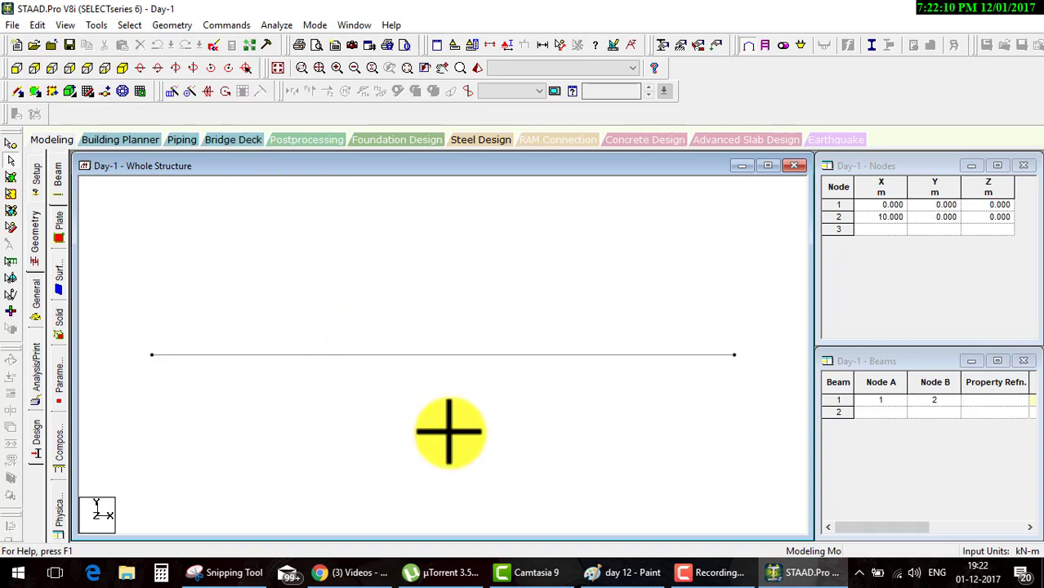